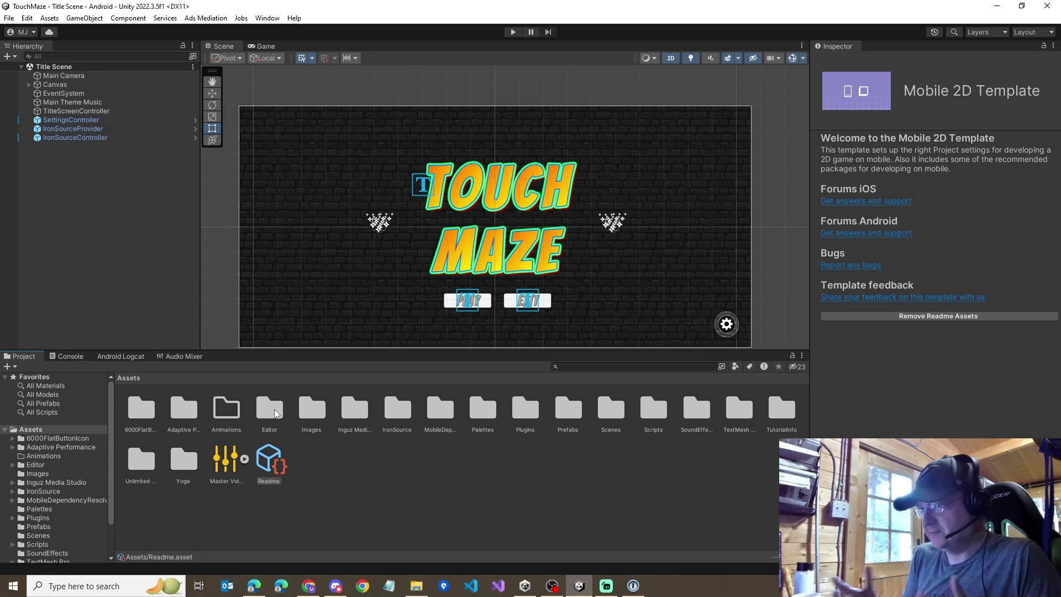
# Step: Set the minimum API level to API level 34 in the project's Android player settings
pyautogui.click(9, 18)
pyautogui.click(57, 155)
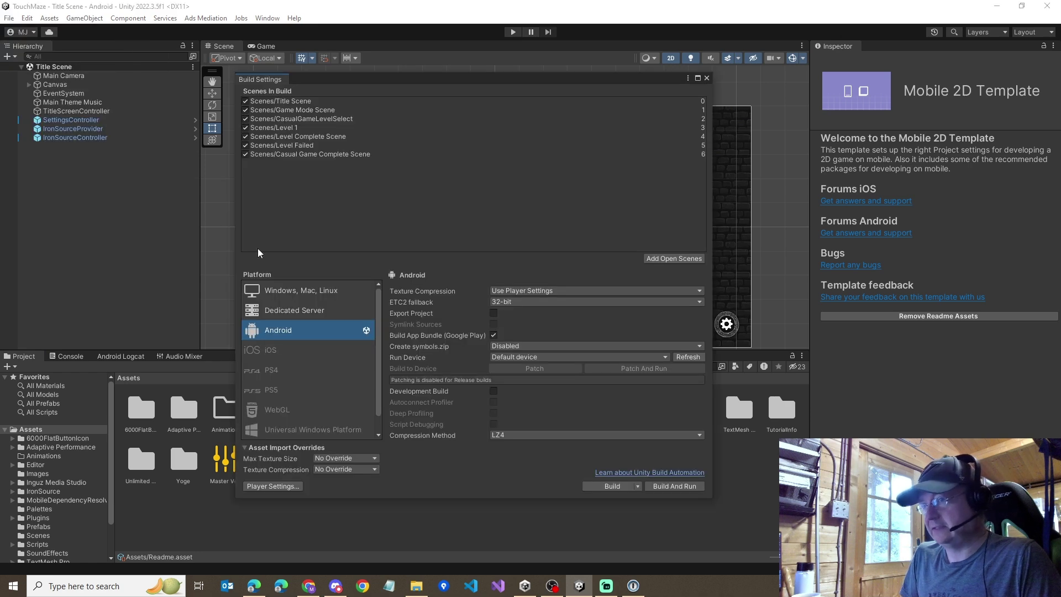
pyautogui.click(274, 486)
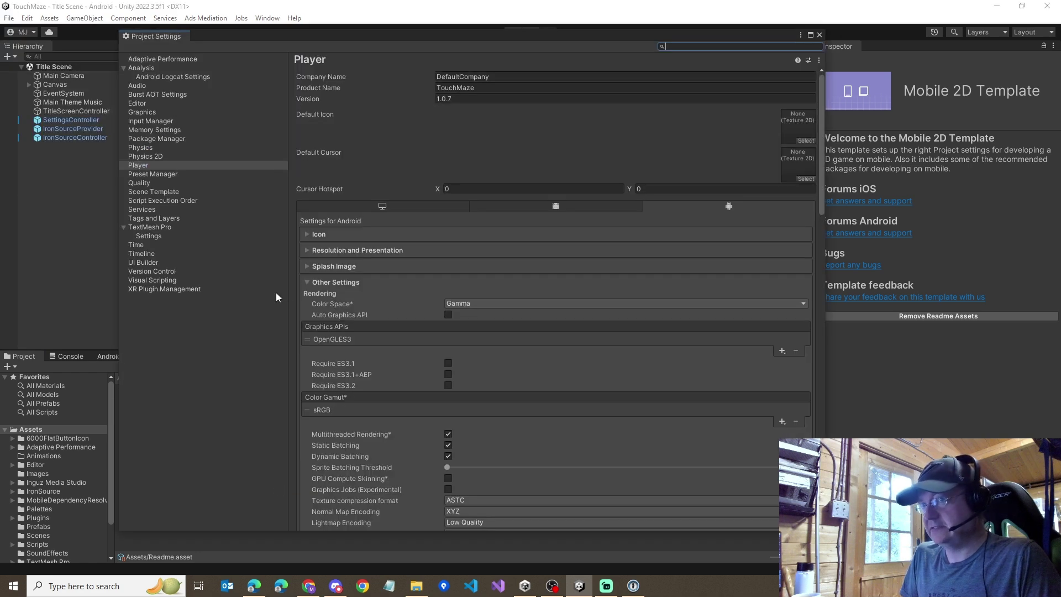
pyautogui.click(139, 165)
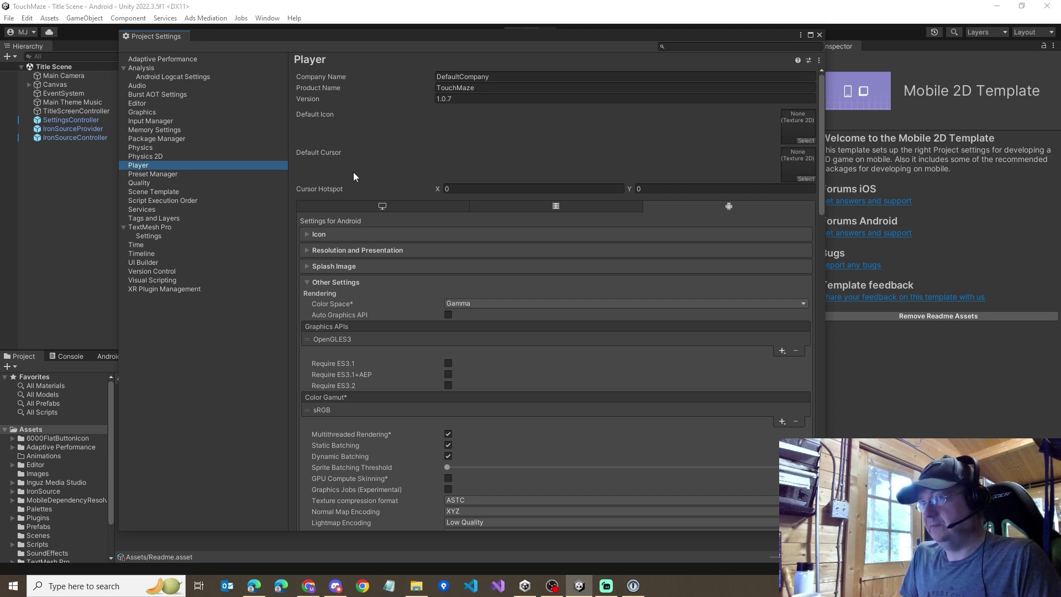
pyautogui.scroll(-7, 419, 350)
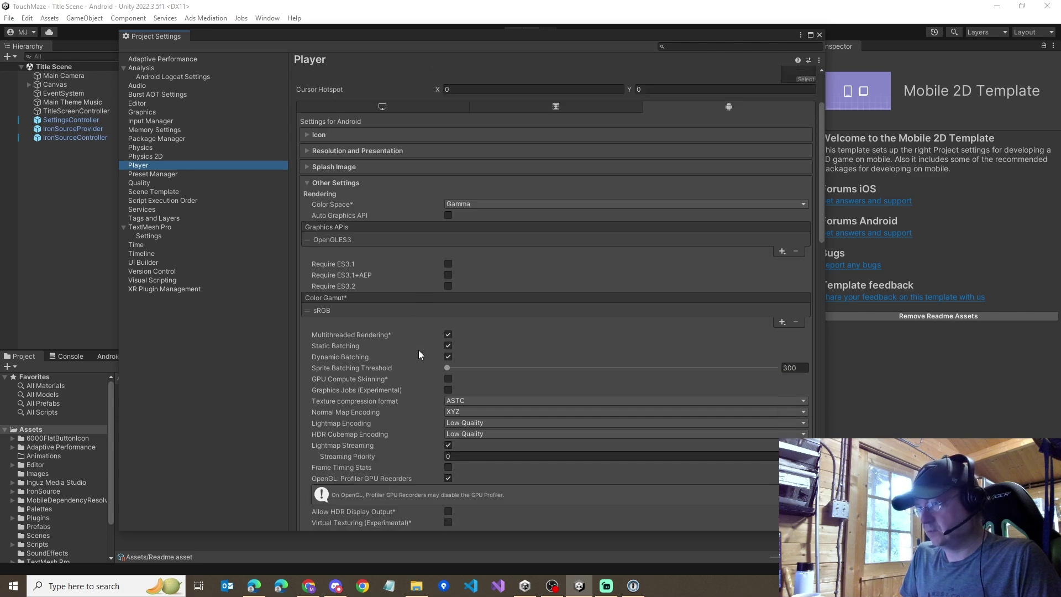
pyautogui.scroll(-6, 419, 350)
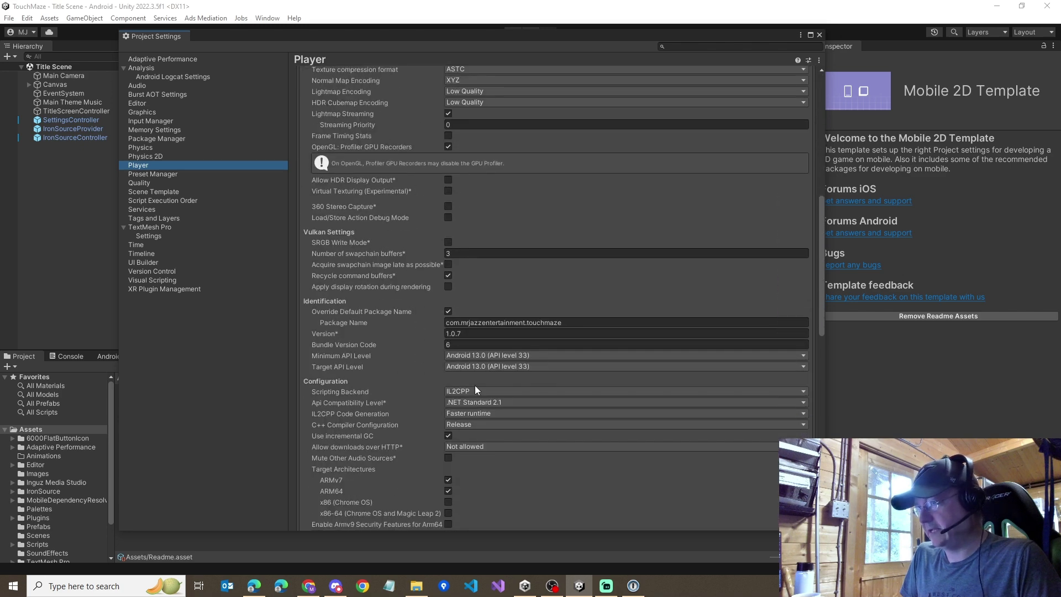
pyautogui.click(513, 355)
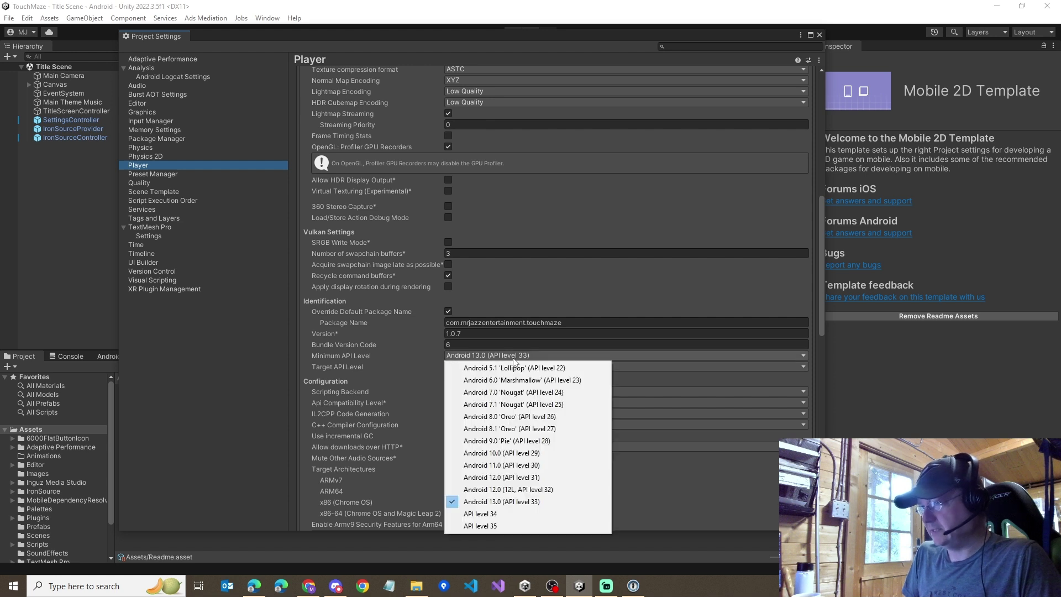
pyautogui.click(498, 513)
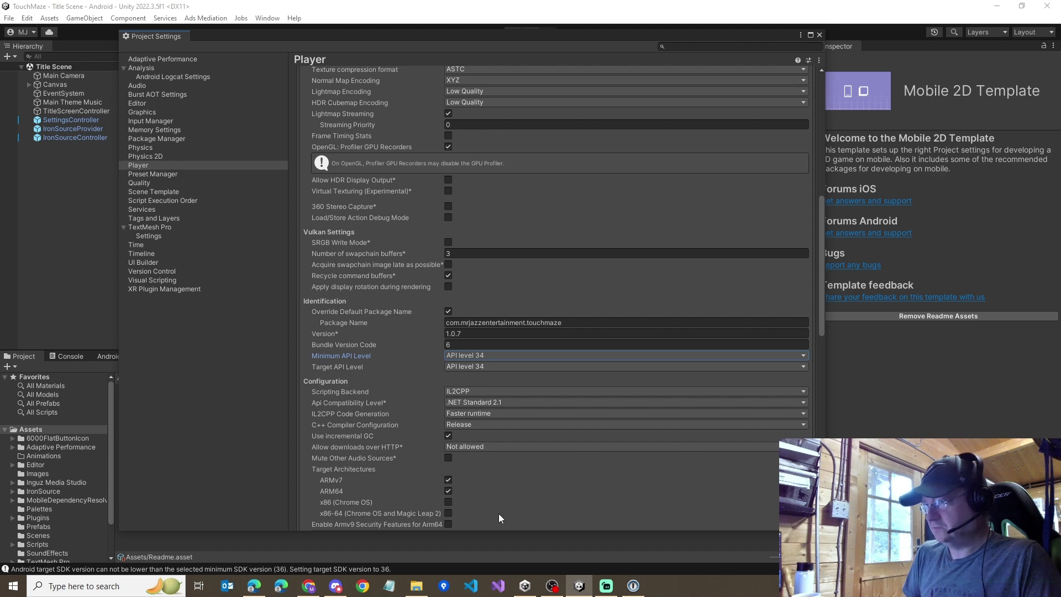
pyautogui.click(820, 35)
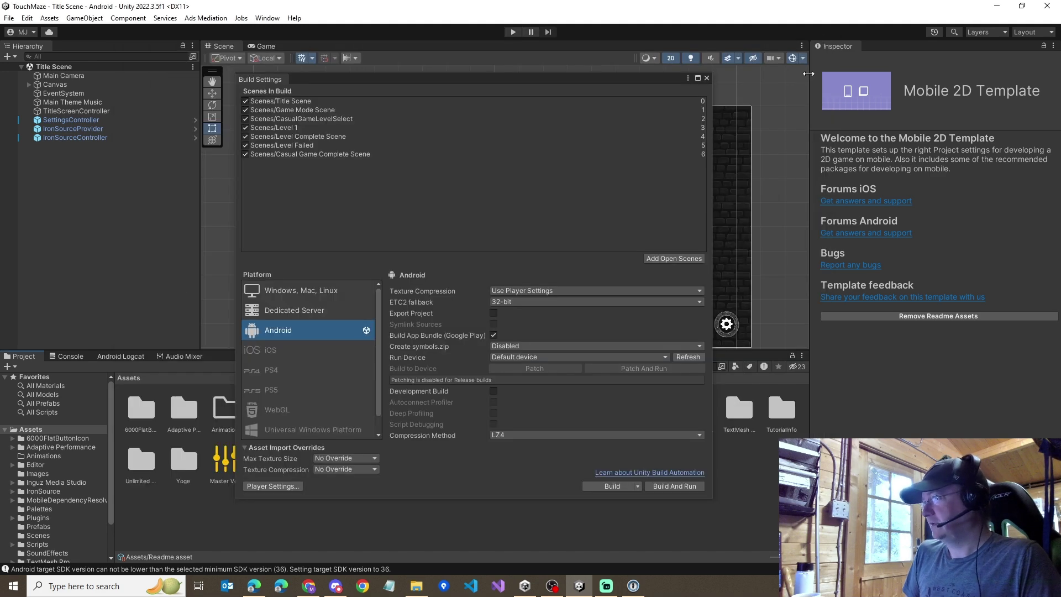
# Step: Try to build and run the Android app bundle over the existing TouchMazeAndroid.aab, declining the SDK update
pyautogui.click(667, 484)
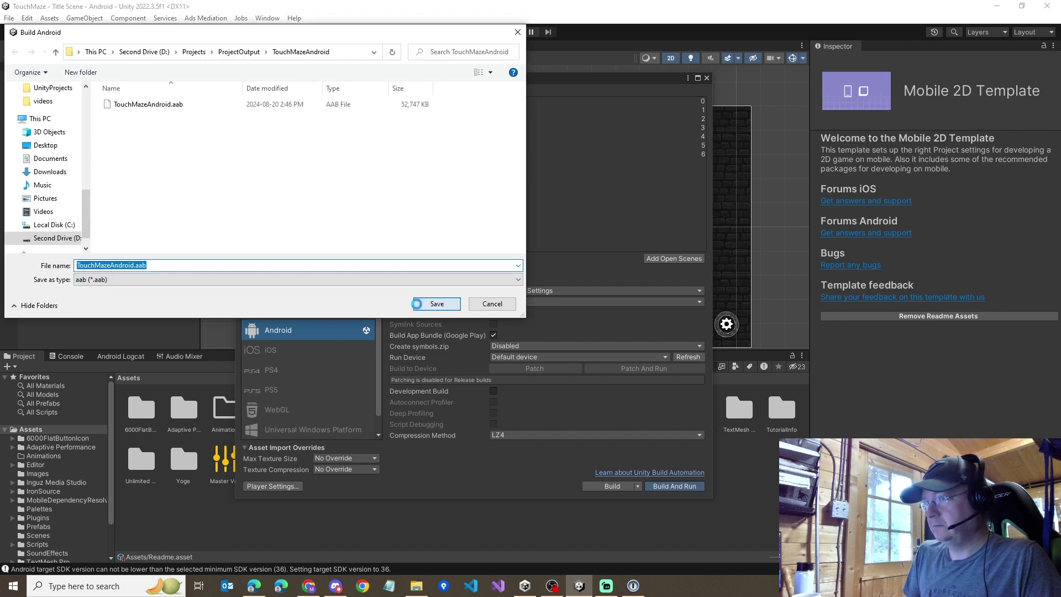
pyautogui.click(437, 303)
pyautogui.click(564, 291)
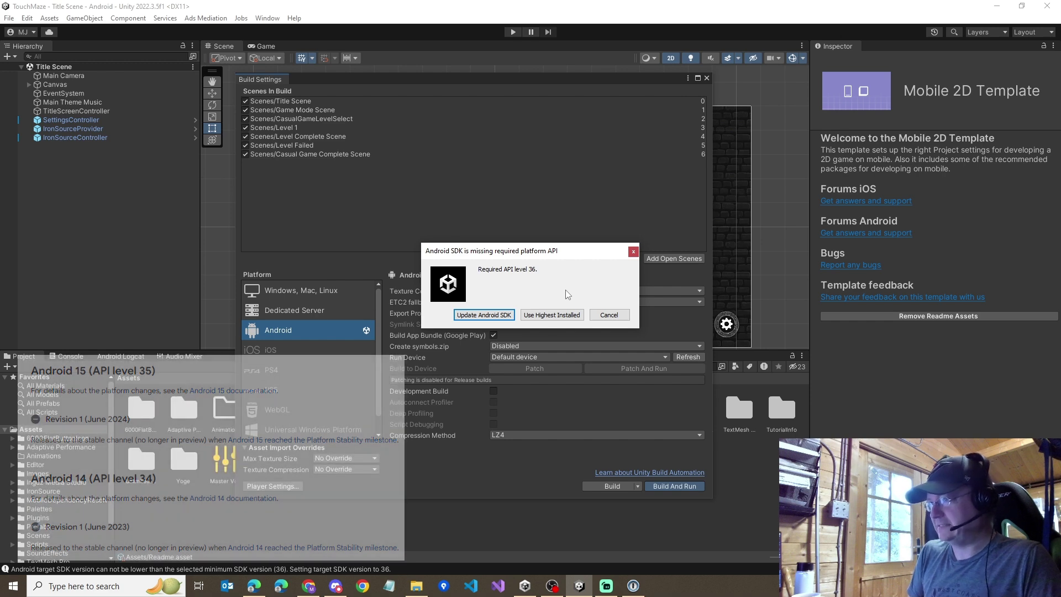
pyautogui.click(600, 319)
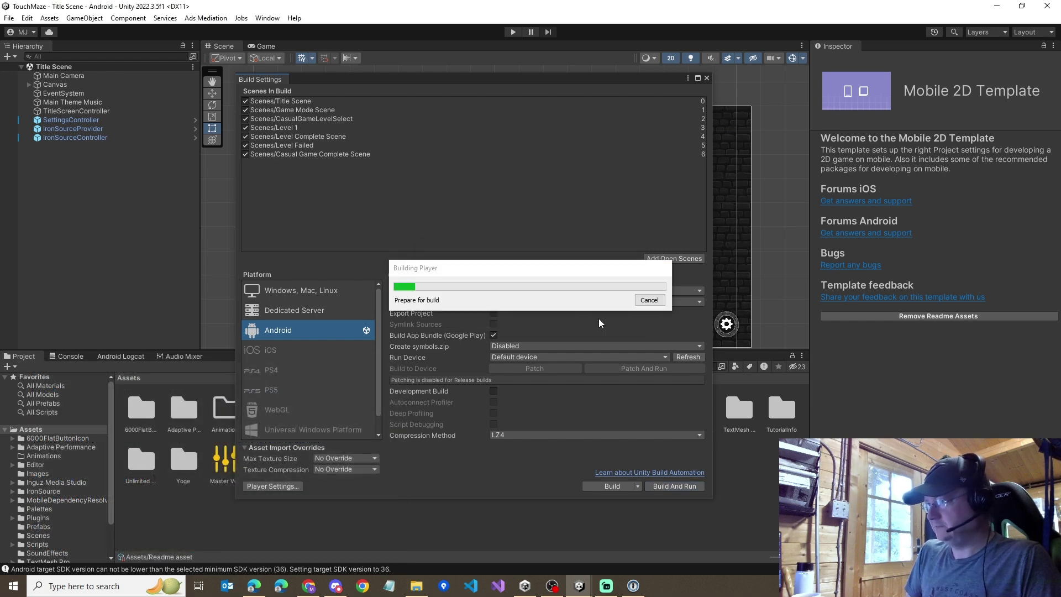
# Step: Change the minimum API level to API level 35 in the Android player settings
pyautogui.click(271, 486)
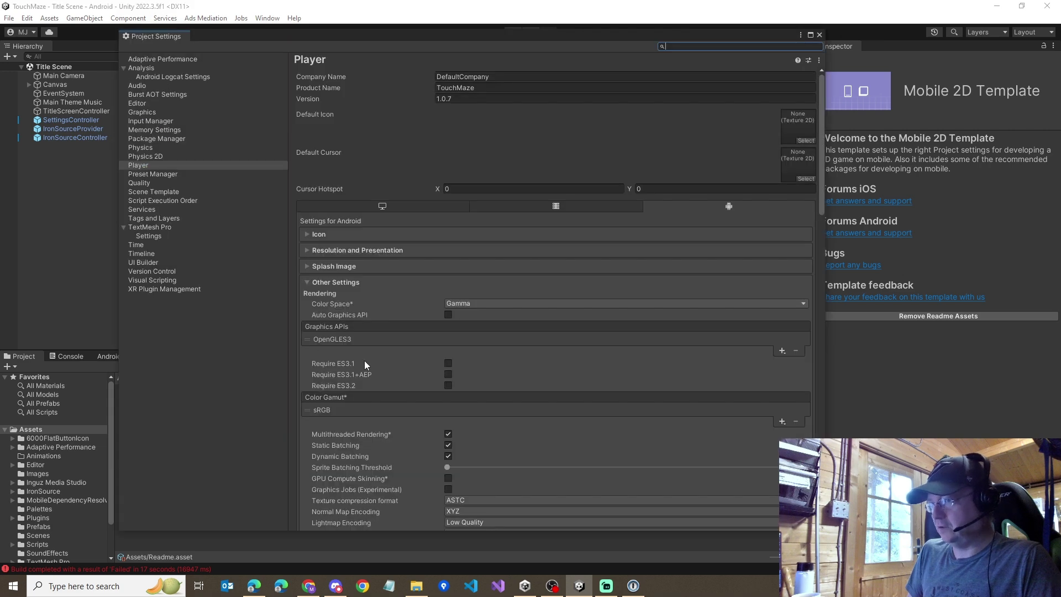
pyautogui.scroll(-12, 388, 418)
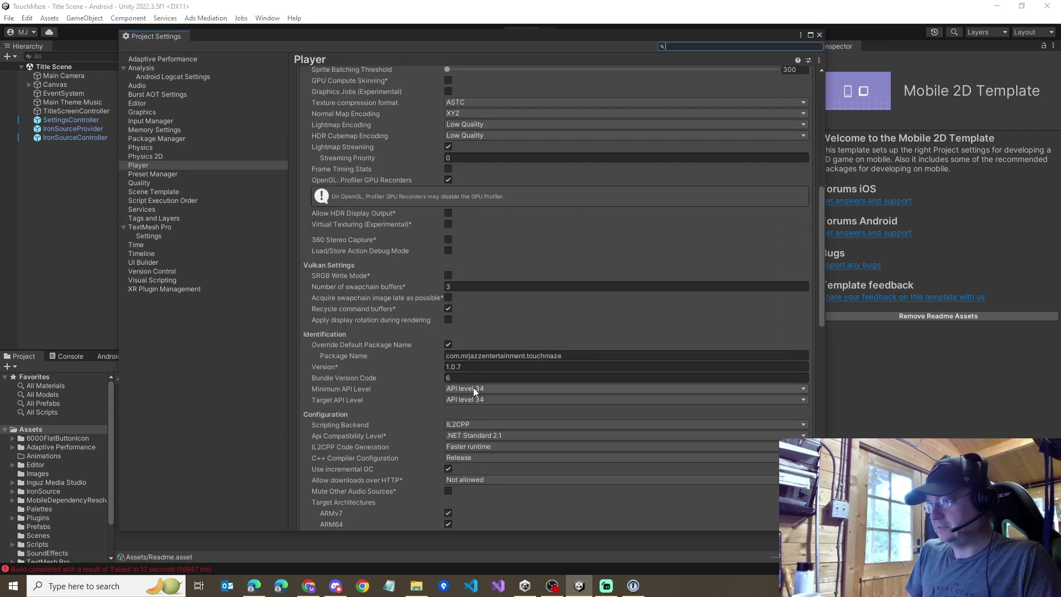
pyautogui.click(473, 388)
pyautogui.click(511, 558)
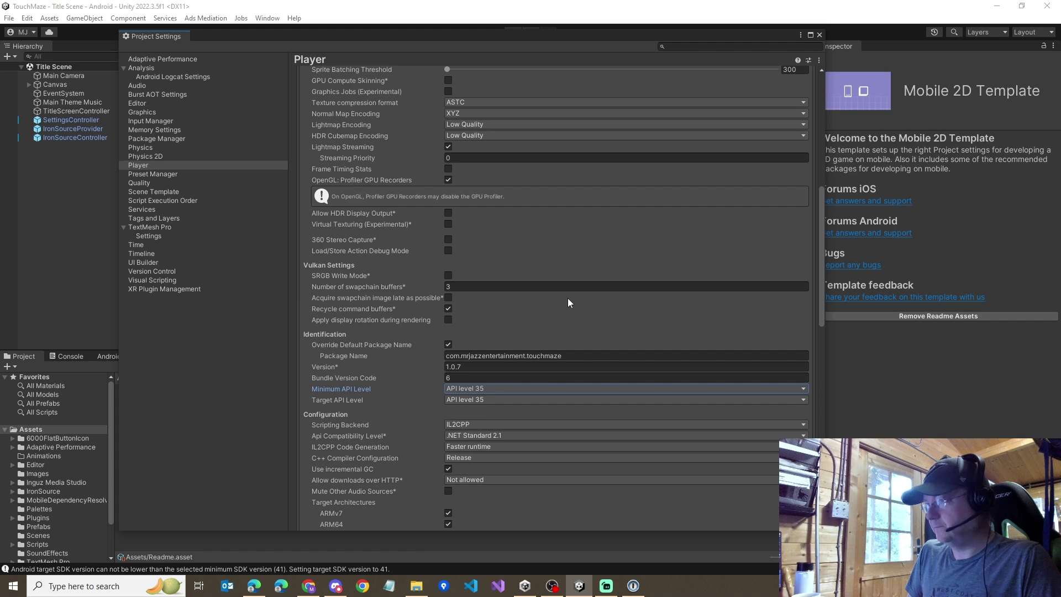
pyautogui.click(819, 35)
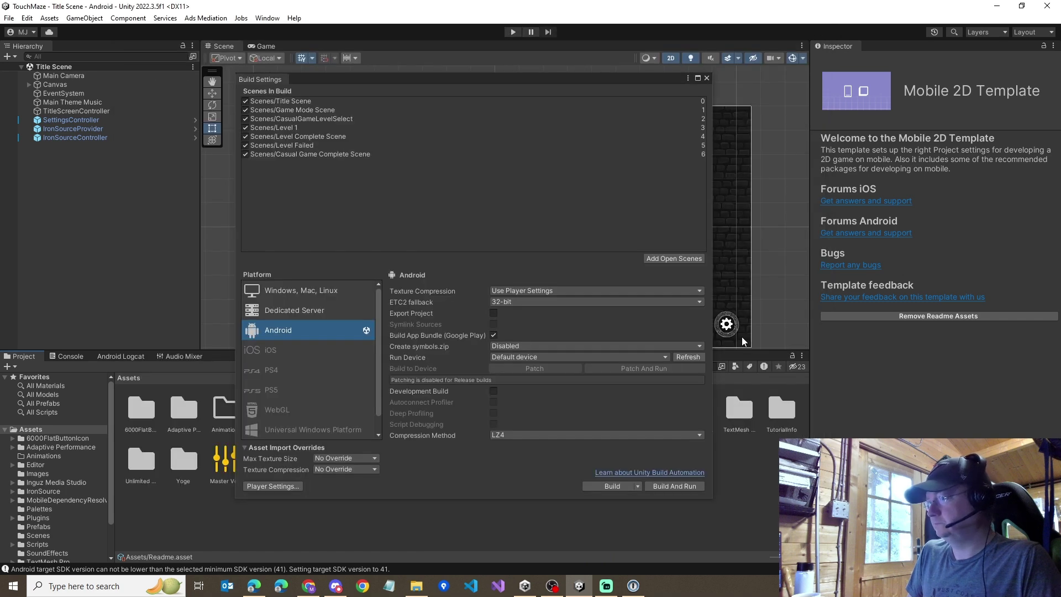
# Step: Retry building and running TouchMazeAndroid.aab with the new API level, cancelling the request for the missing platform API
pyautogui.click(661, 487)
pyautogui.click(437, 304)
pyautogui.click(557, 294)
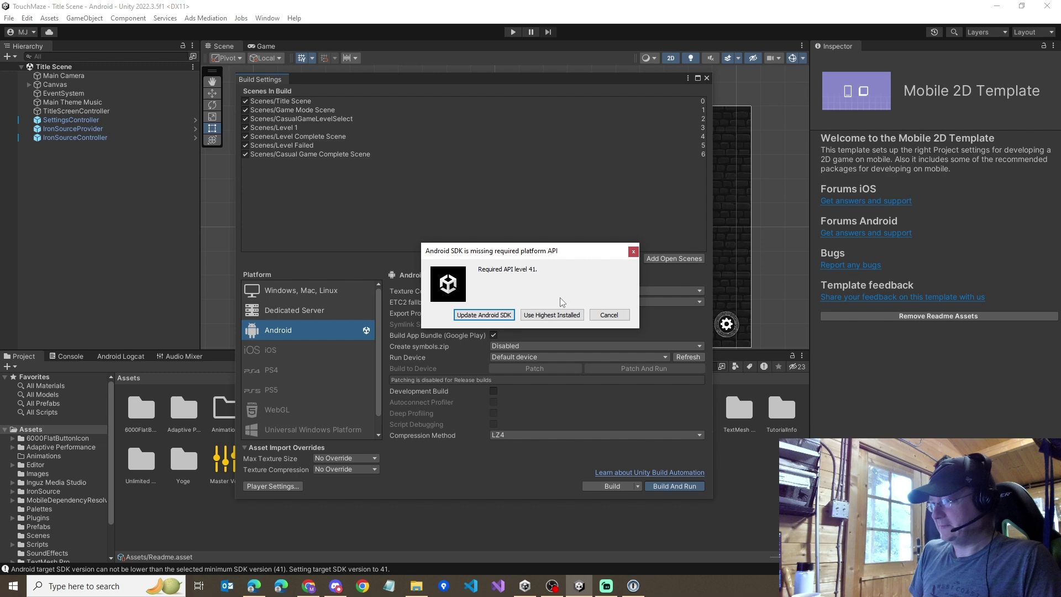
pyautogui.click(609, 314)
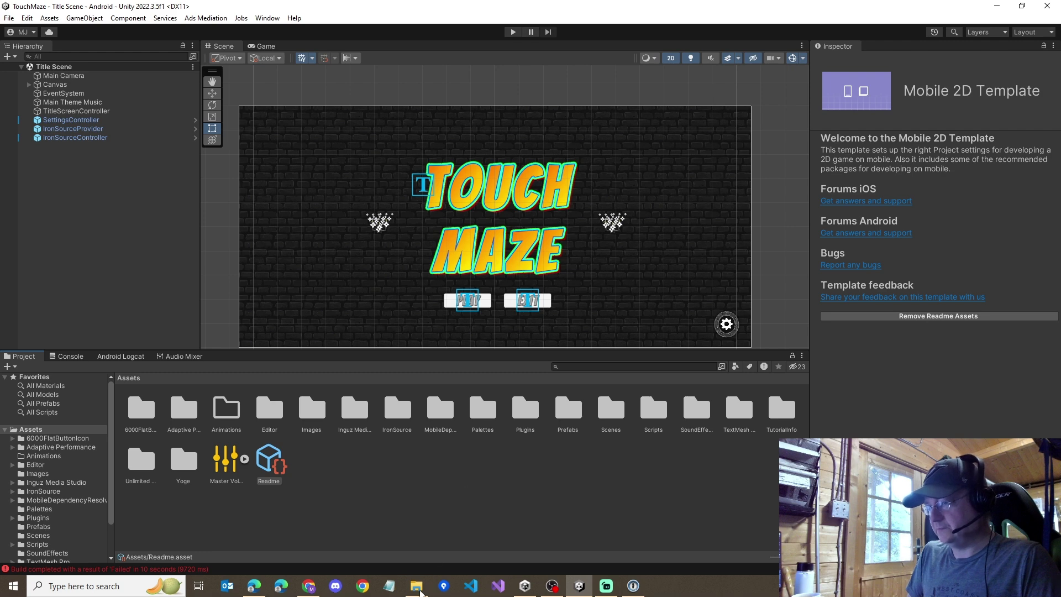
# Step: Switch to File Explorer and open ProjectSettings.asset from the TouchMaze project's ProjectSettings folder for editing in Notepad
pyautogui.click(416, 586)
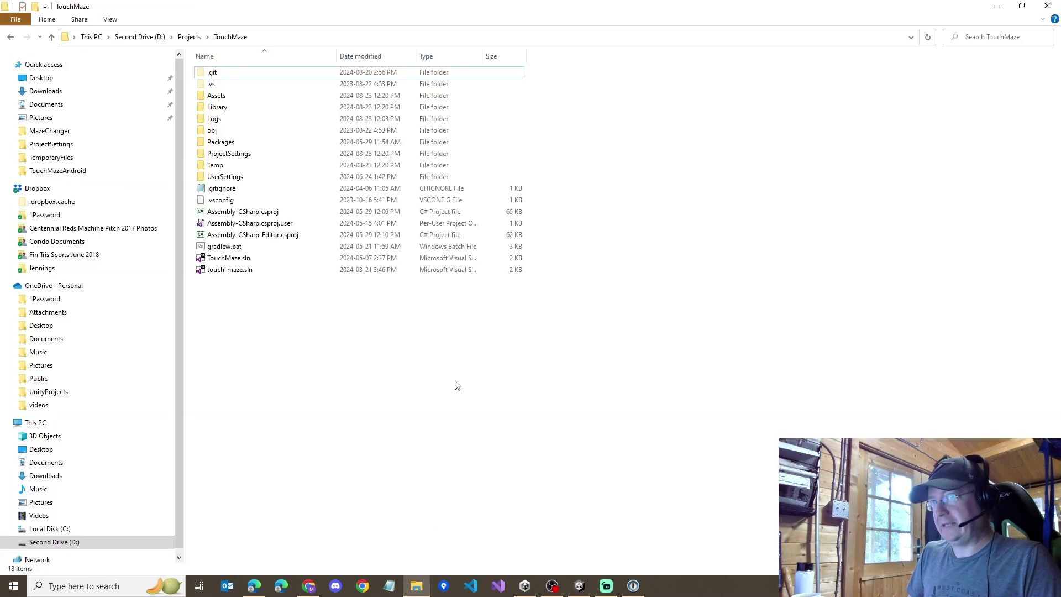
pyautogui.doubleClick(230, 155)
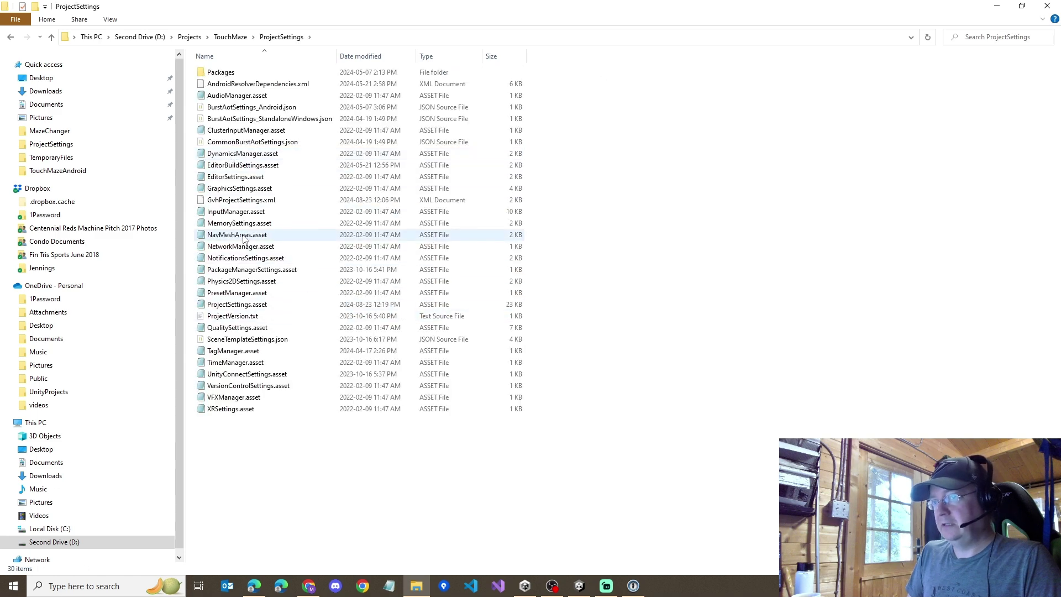
pyautogui.click(232, 305)
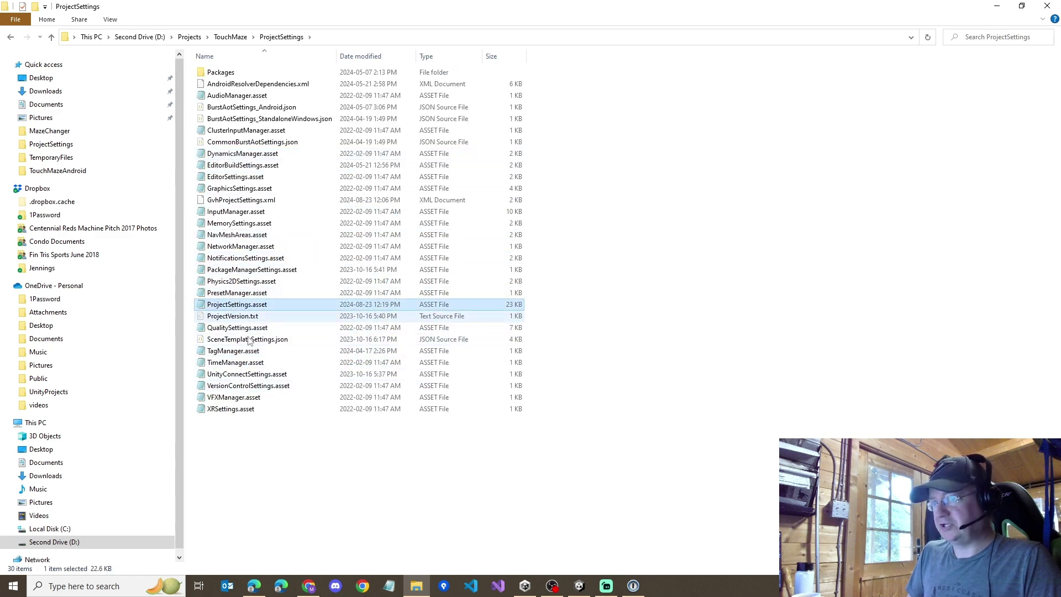
pyautogui.rightClick(237, 305)
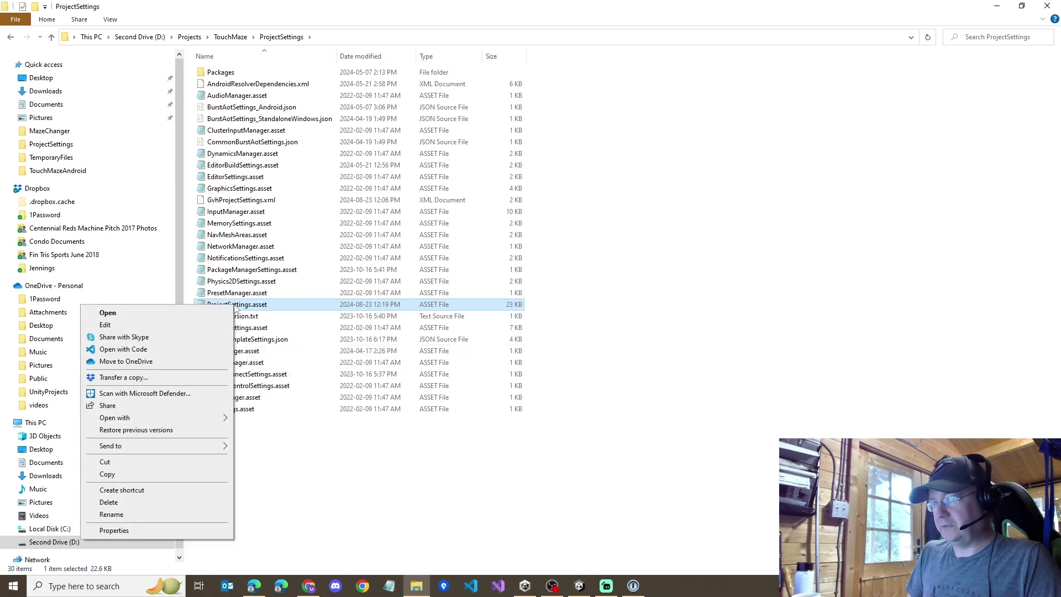
pyautogui.click(184, 330)
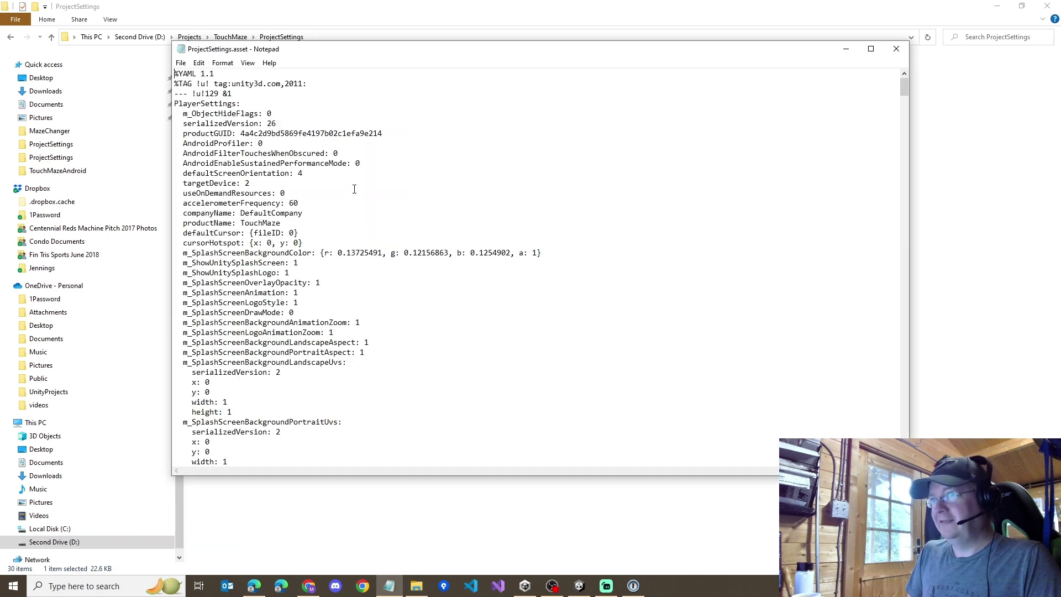
# Step: Find "sdk" in the file, set AndroidMinSdkVersion and AndroidTargetSdkVersion to 34, then save and close it
pyautogui.hotkey('ctrl', 'f')
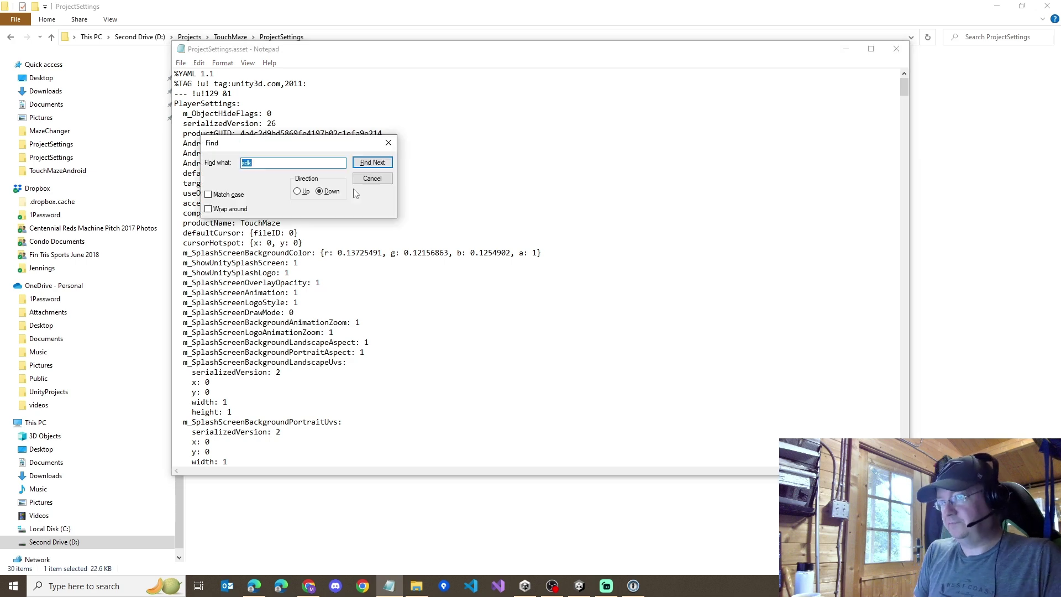
pyautogui.write('sdk')
pyautogui.press('Return')
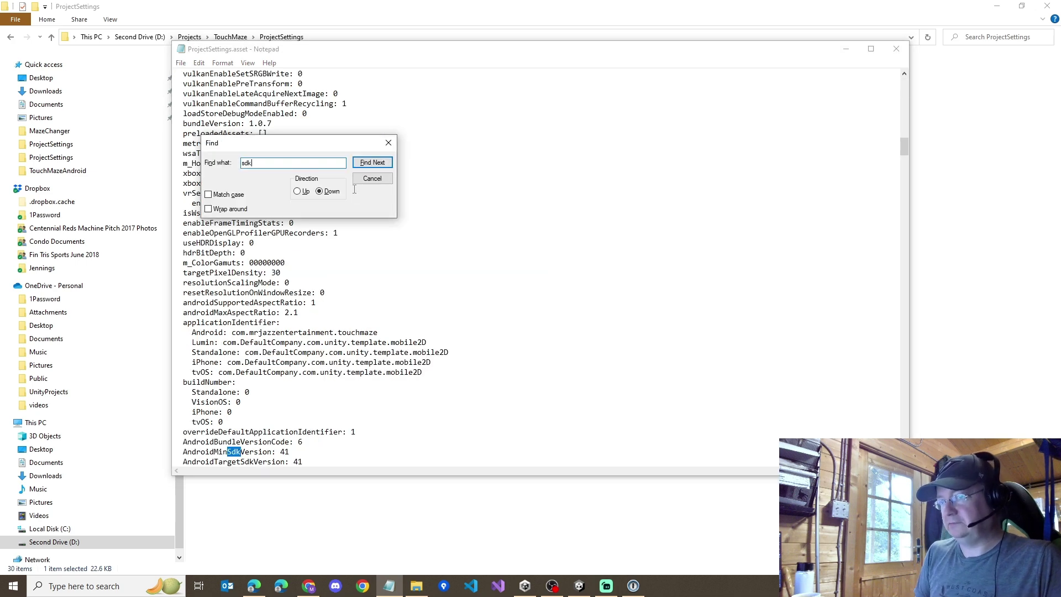
pyautogui.scroll(-2, 273, 415)
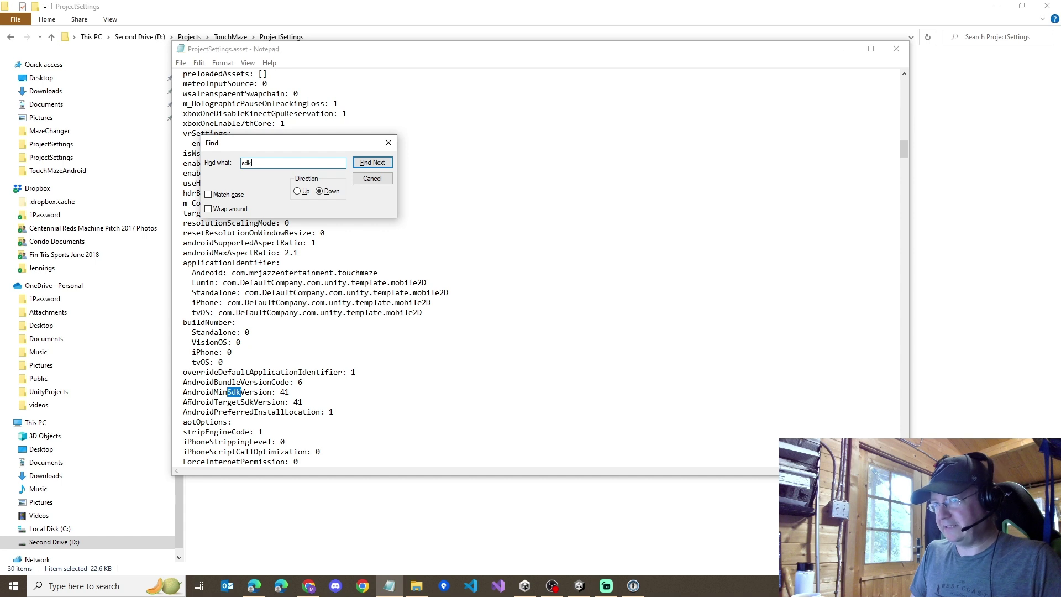
pyautogui.moveTo(184, 396); pyautogui.dragTo(272, 396)
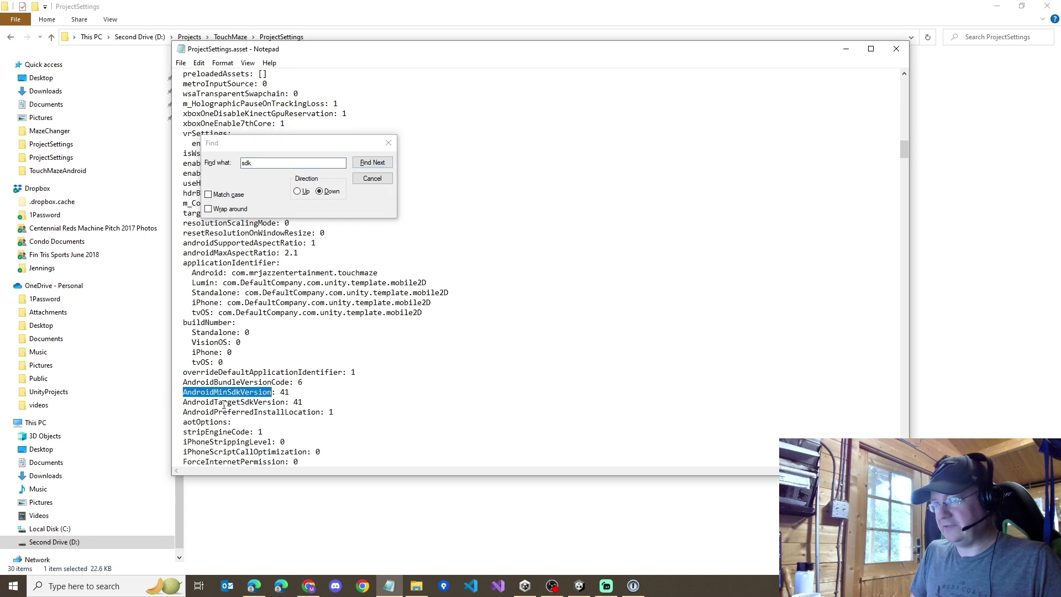
pyautogui.moveTo(187, 402); pyautogui.dragTo(286, 393)
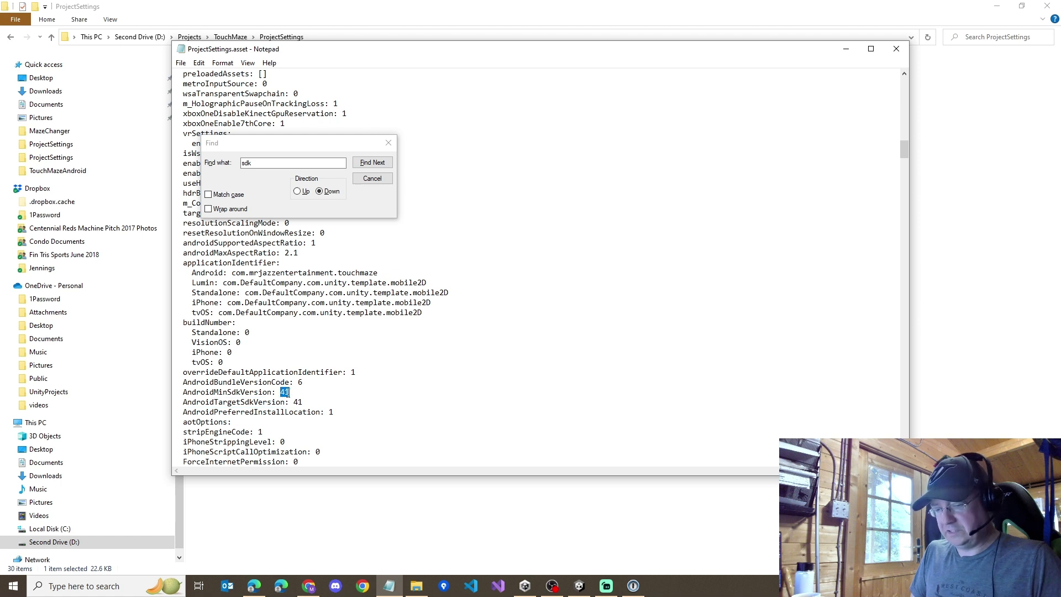
pyautogui.write('3434')
pyautogui.hotkey('ctrl', 's')
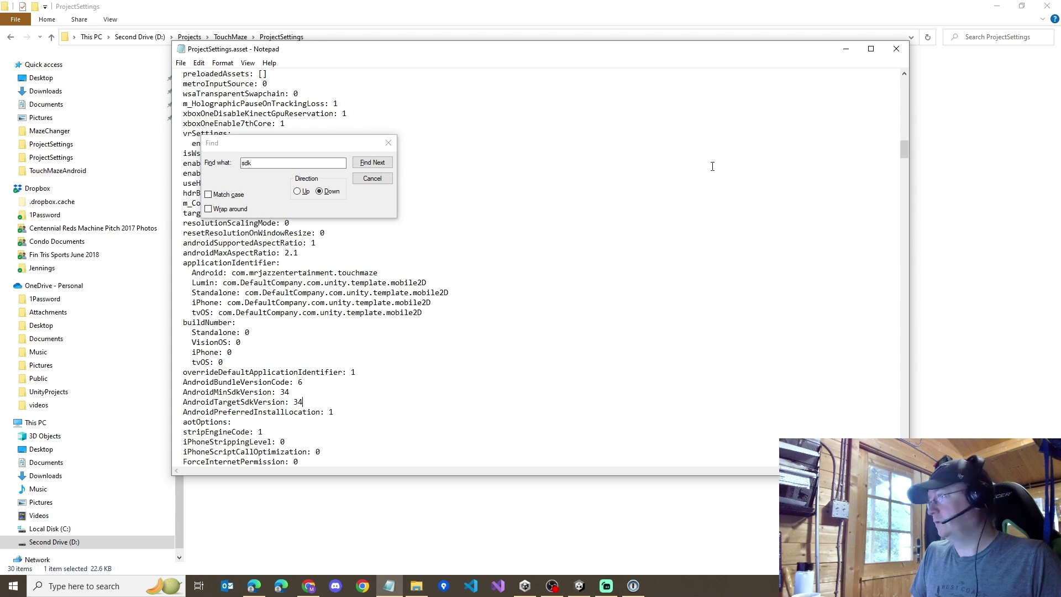
pyautogui.click(897, 48)
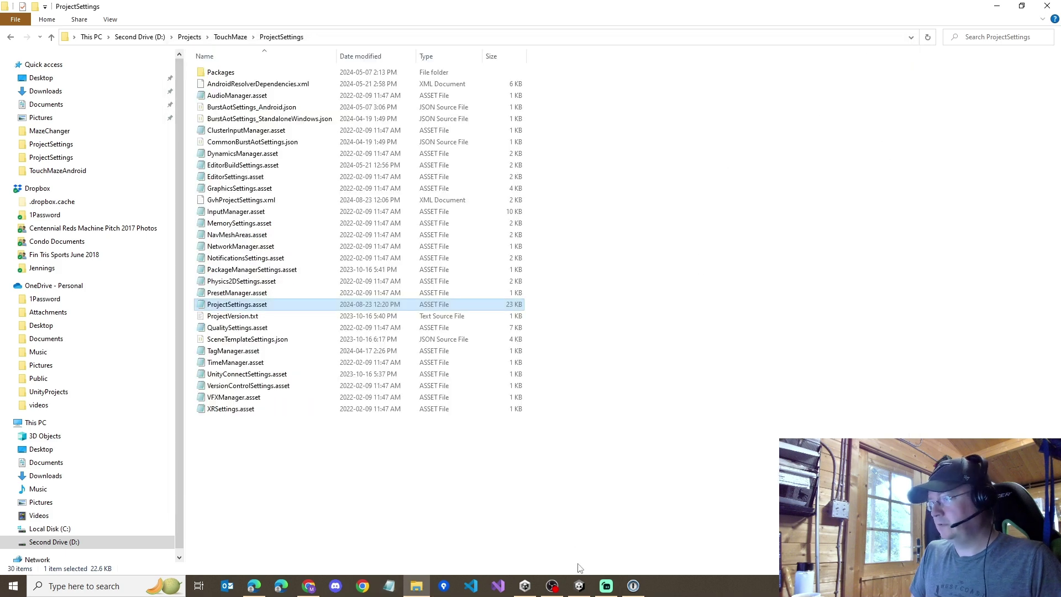
# Step: Return to Unity and build and run the Android project, replacing the existing TouchMazeAndroid.aab
pyautogui.click(579, 586)
pyautogui.click(10, 18)
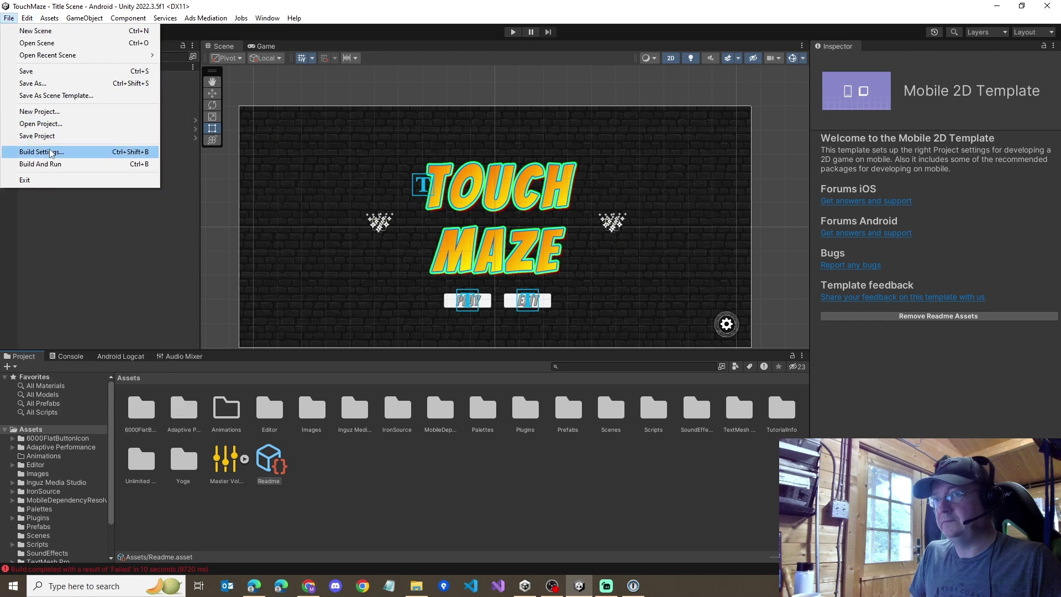
pyautogui.click(50, 152)
pyautogui.click(676, 487)
pyautogui.click(437, 304)
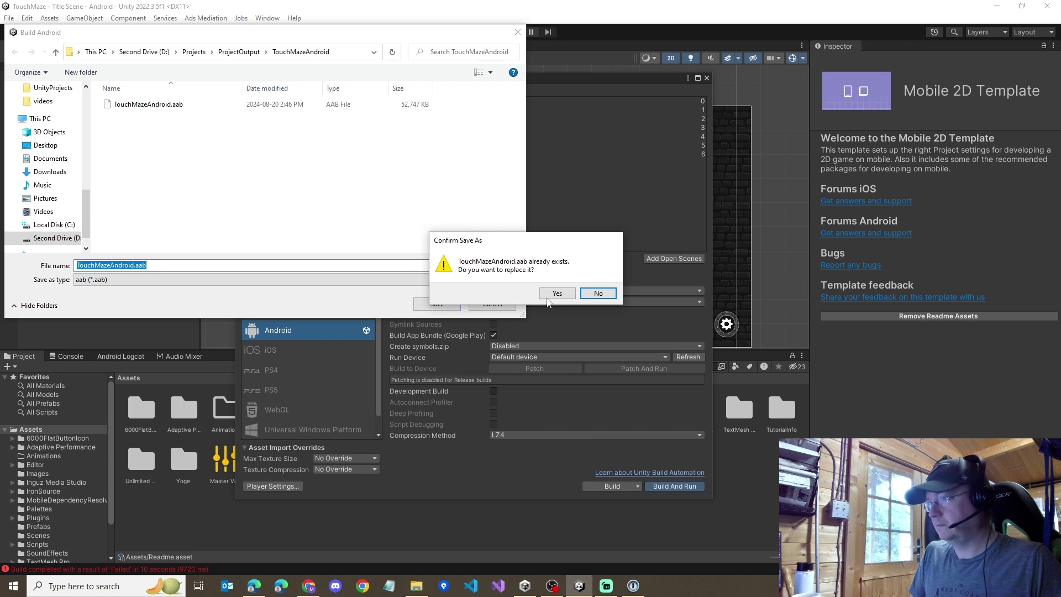
pyautogui.click(559, 299)
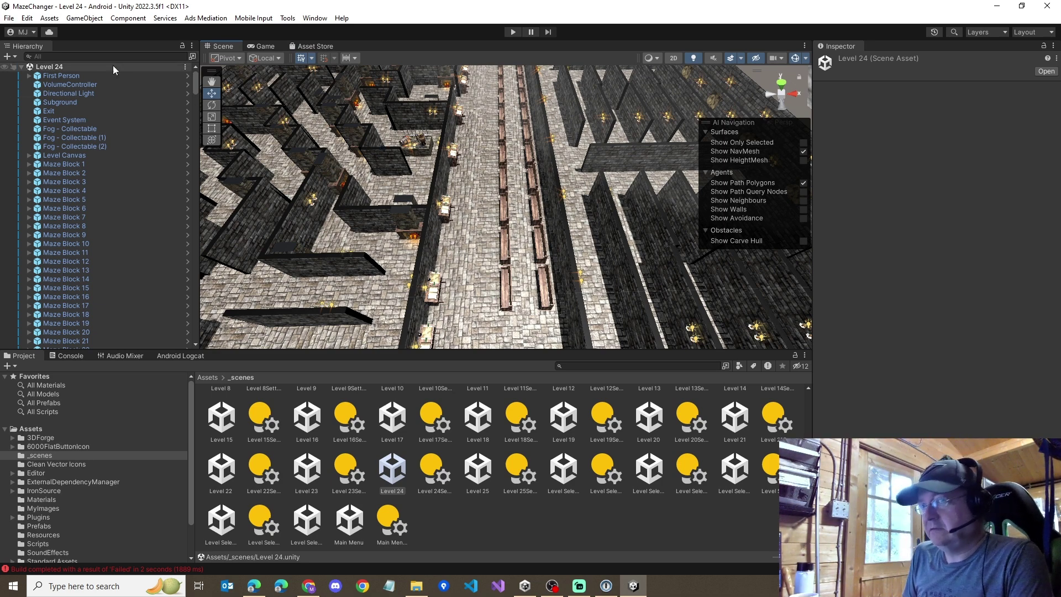
# Step: Set the Minimum API Level to API level 34 in the Android player settings, then close the project settings
pyautogui.click(9, 18)
pyautogui.click(55, 153)
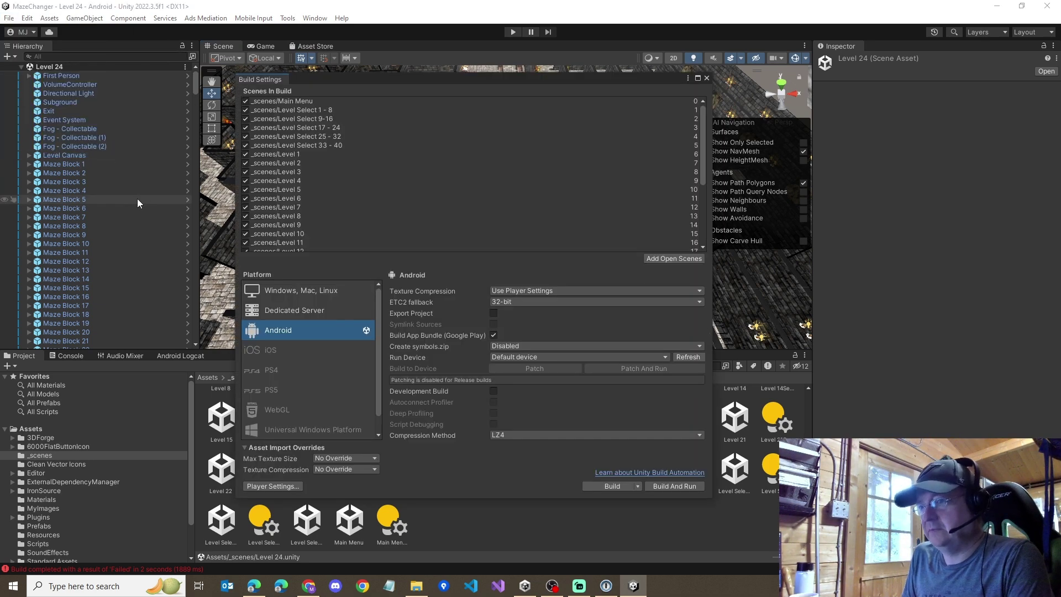
pyautogui.click(265, 482)
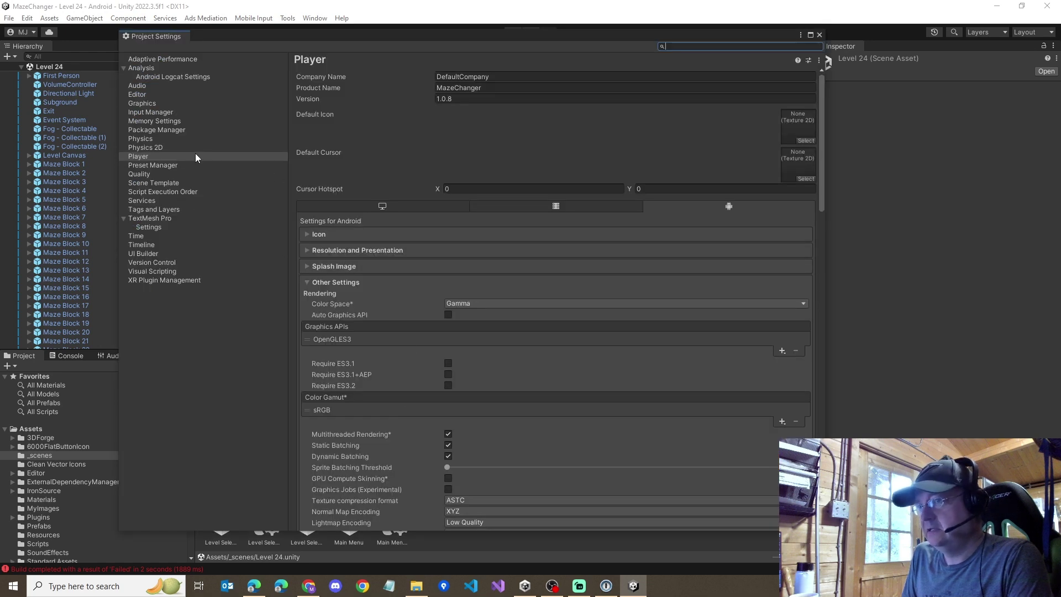
pyautogui.scroll(-9, 408, 334)
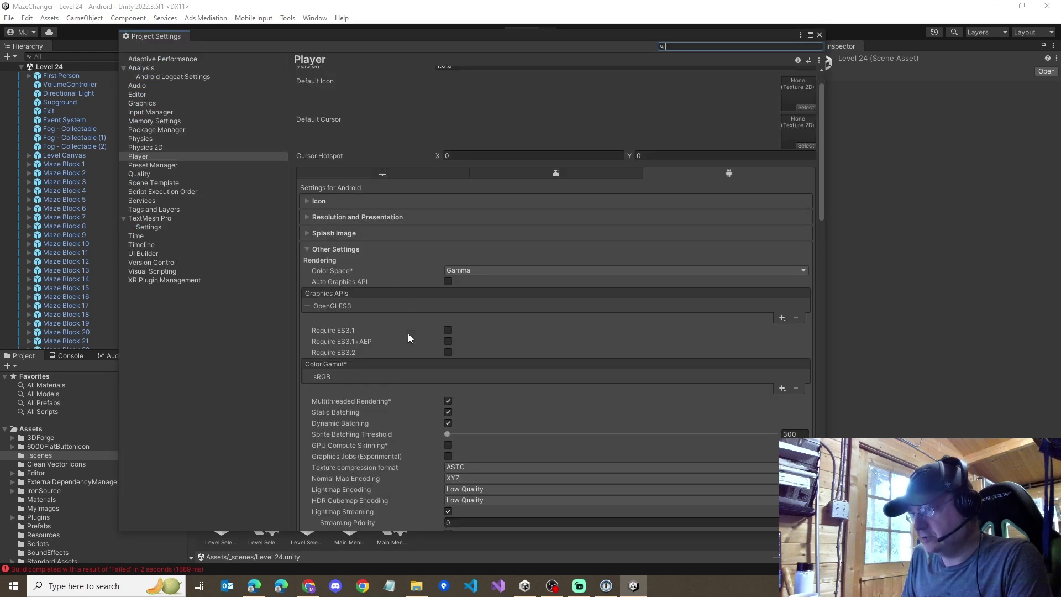
pyautogui.scroll(-3, 408, 334)
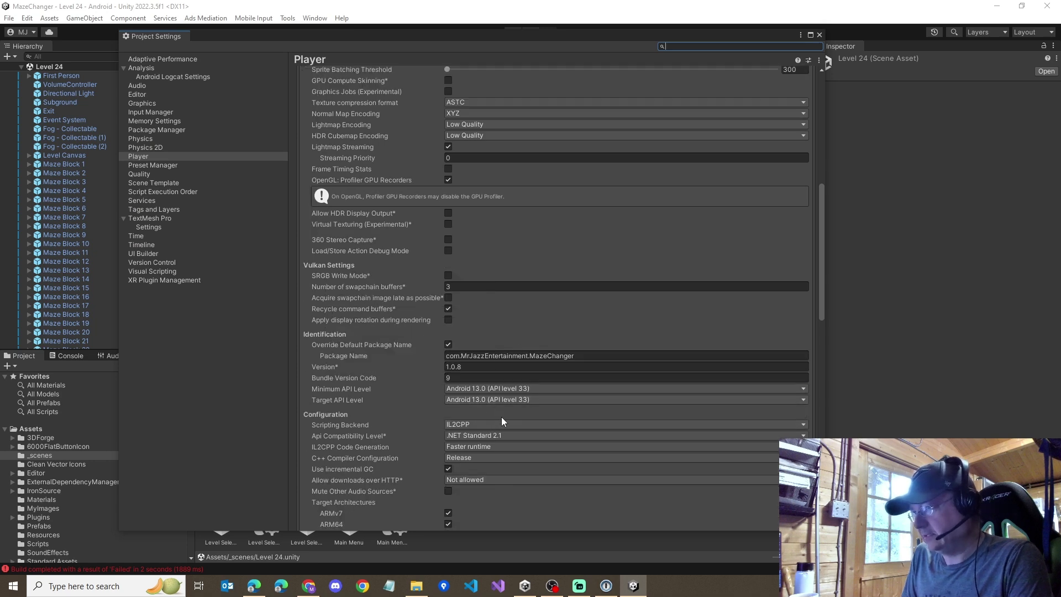
pyautogui.click(508, 388)
pyautogui.click(517, 547)
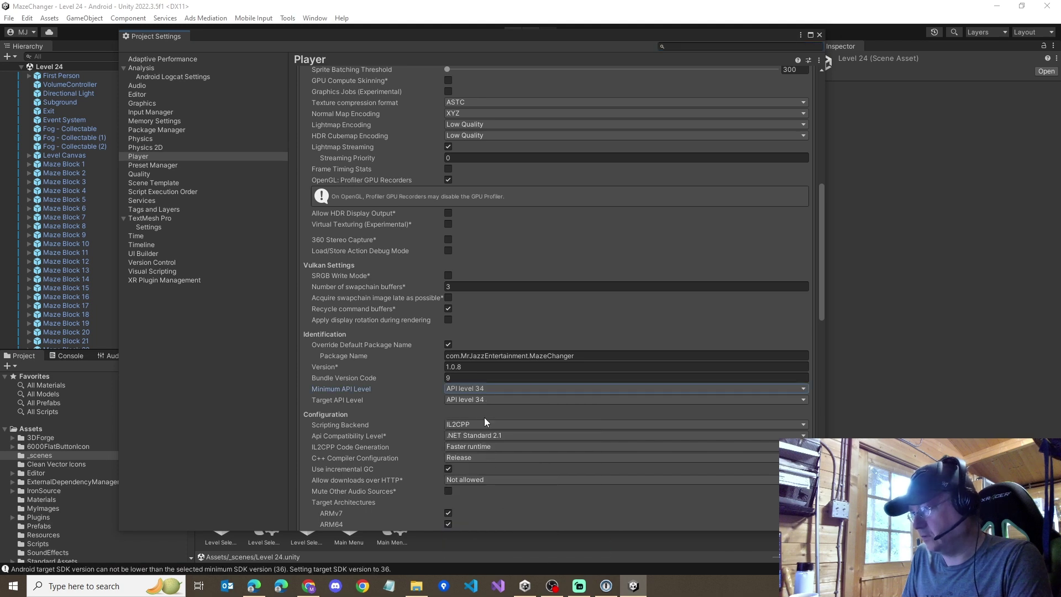
pyautogui.click(819, 35)
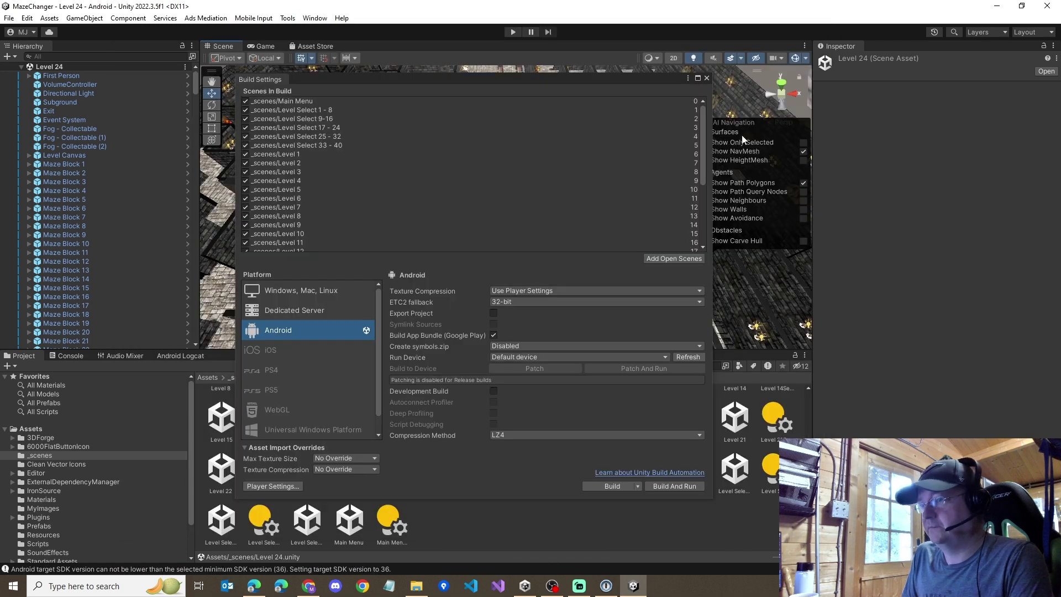
# Step: Try to build and run the project over the existing MazeChanger.aab, using the highest installed platform API
pyautogui.click(672, 485)
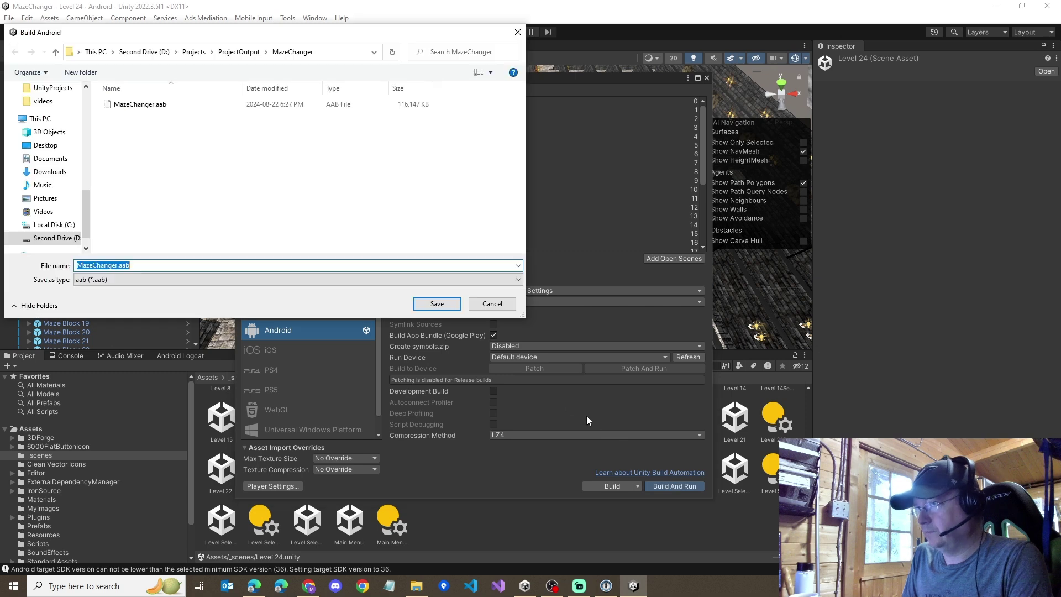
pyautogui.click(435, 305)
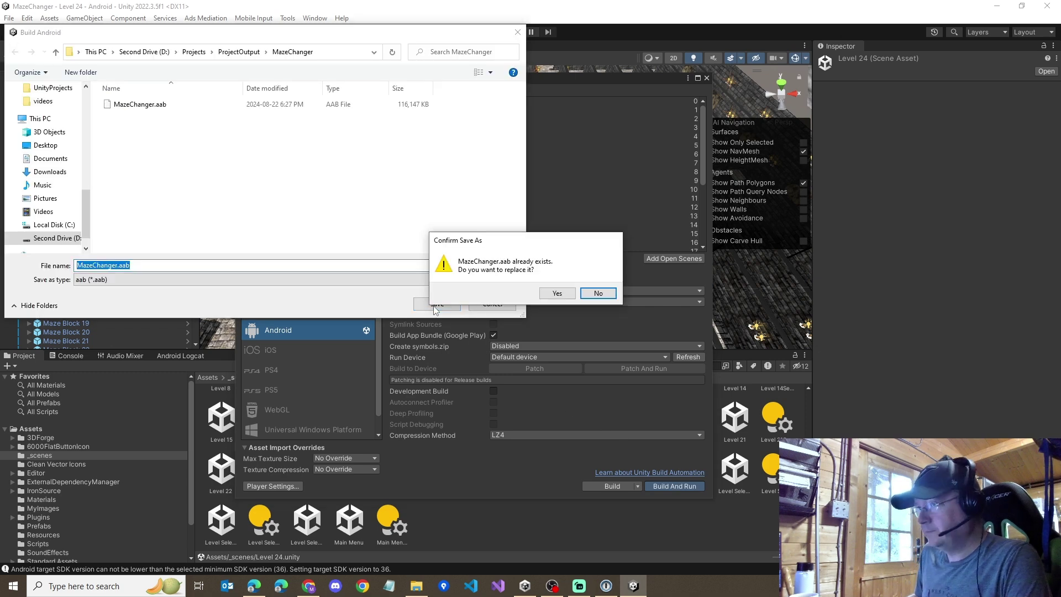
pyautogui.click(557, 293)
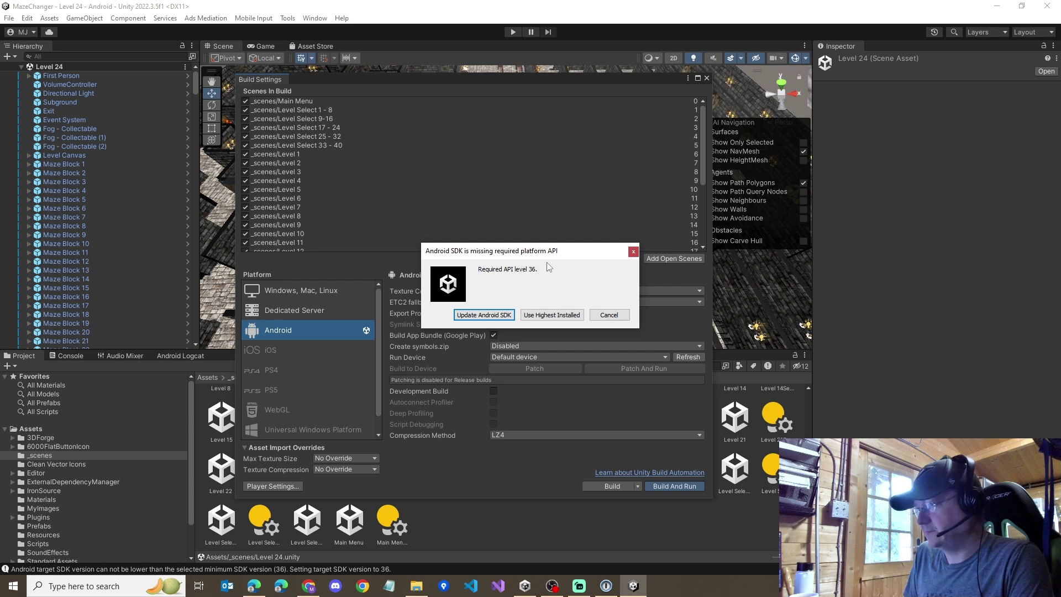
pyautogui.click(553, 314)
# Step: Switch to File Explorer, examine ProjectSettings.asset from MazeChanger's ProjectSettings folder in Notepad, and close the file
pyautogui.hotkey('alt', 'Tab')
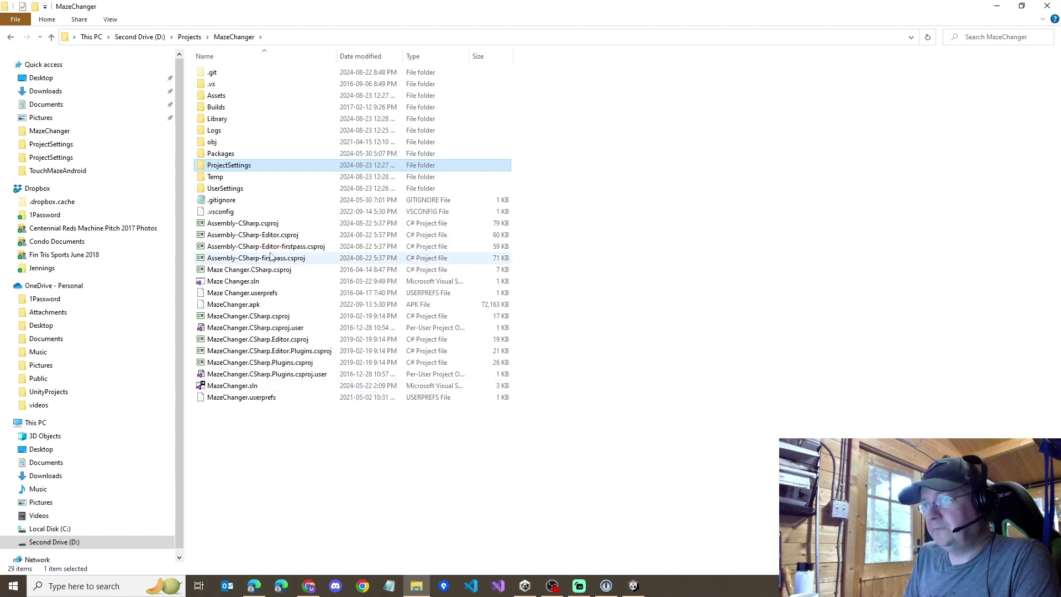
pyautogui.doubleClick(240, 169)
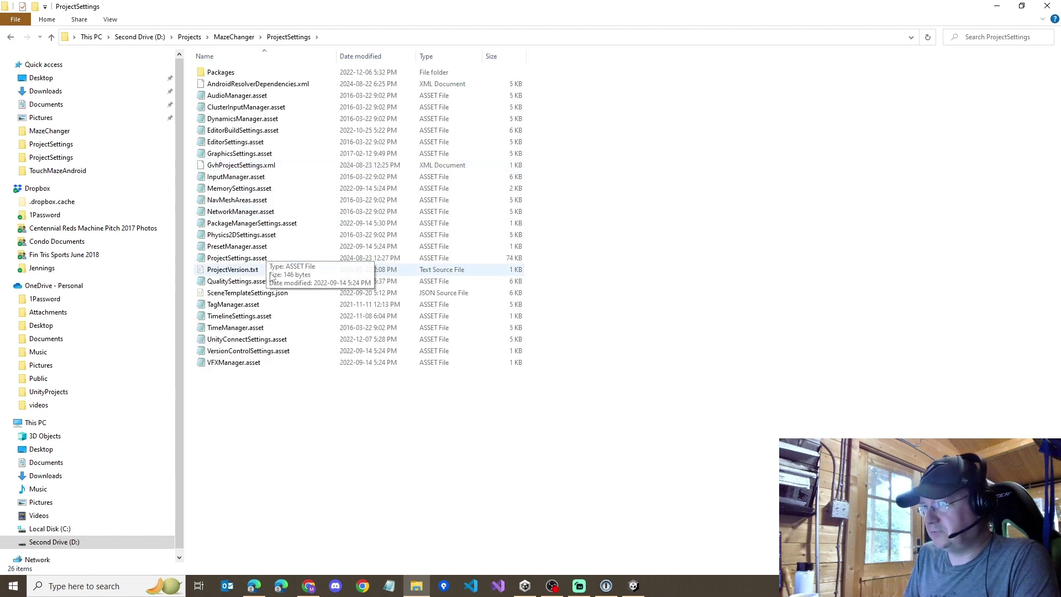
pyautogui.click(246, 258)
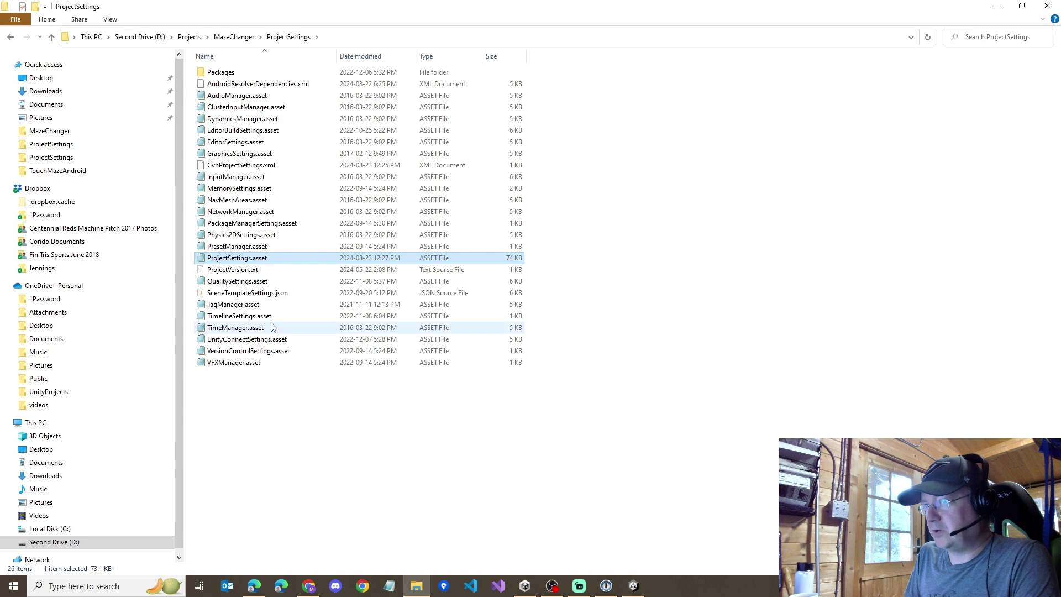
pyautogui.rightClick(247, 258)
pyautogui.click(117, 278)
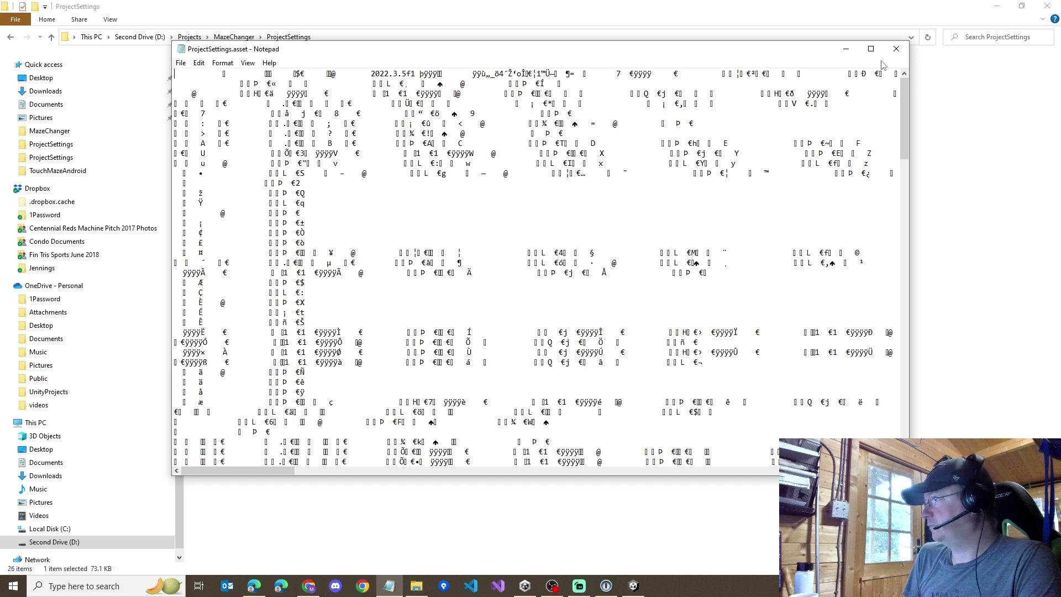
pyautogui.click(897, 48)
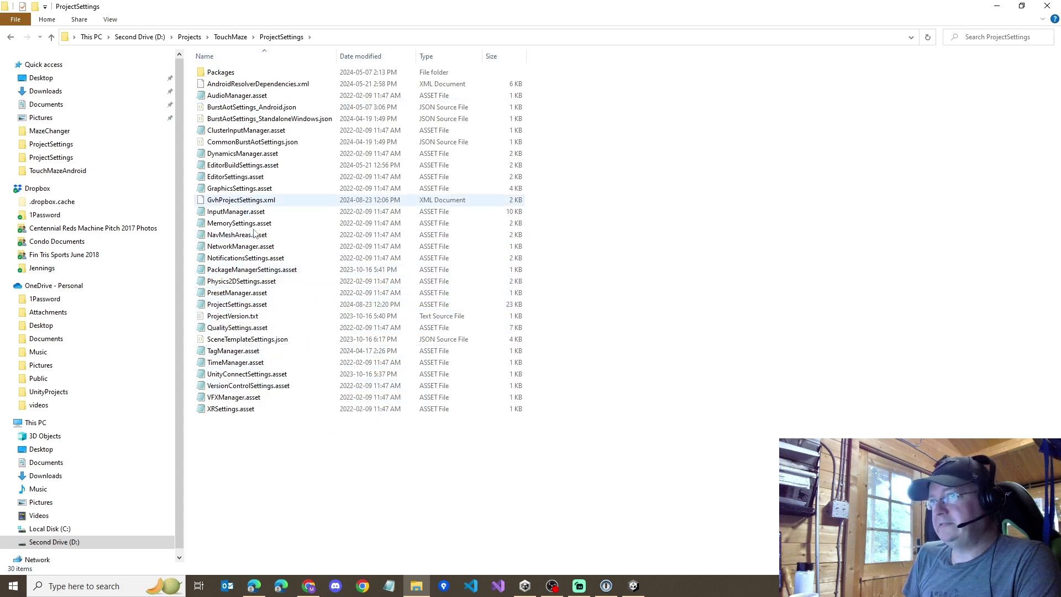
# Step: Copy ProjectSettings.asset from the TouchMaze project's ProjectSettings folder into the MazeChanger project's ProjectSettings folder
pyautogui.rightClick(237, 305)
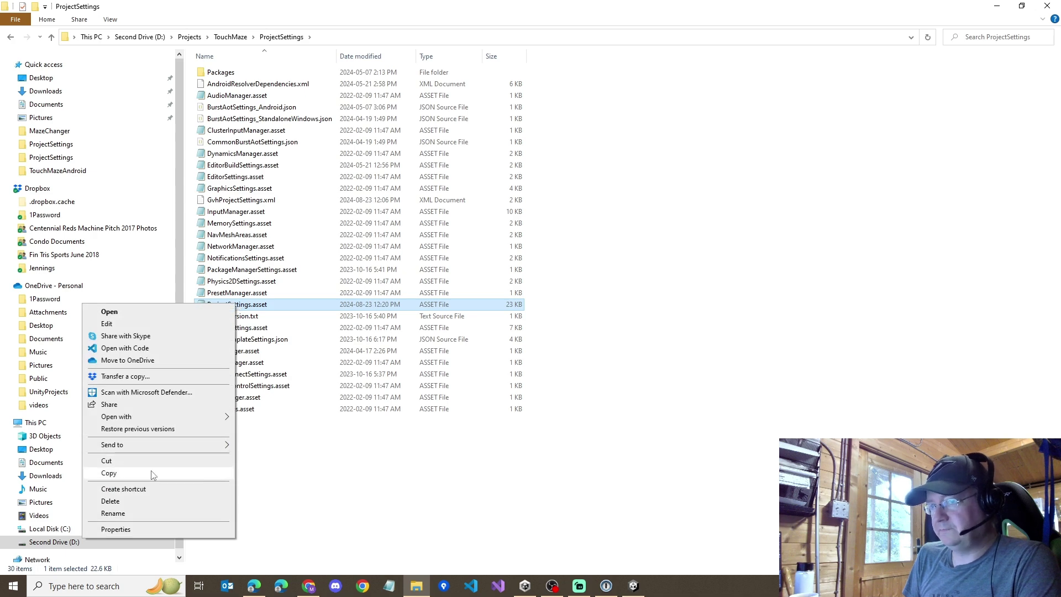
pyautogui.click(187, 472)
pyautogui.hotkey('alt', 'Left')
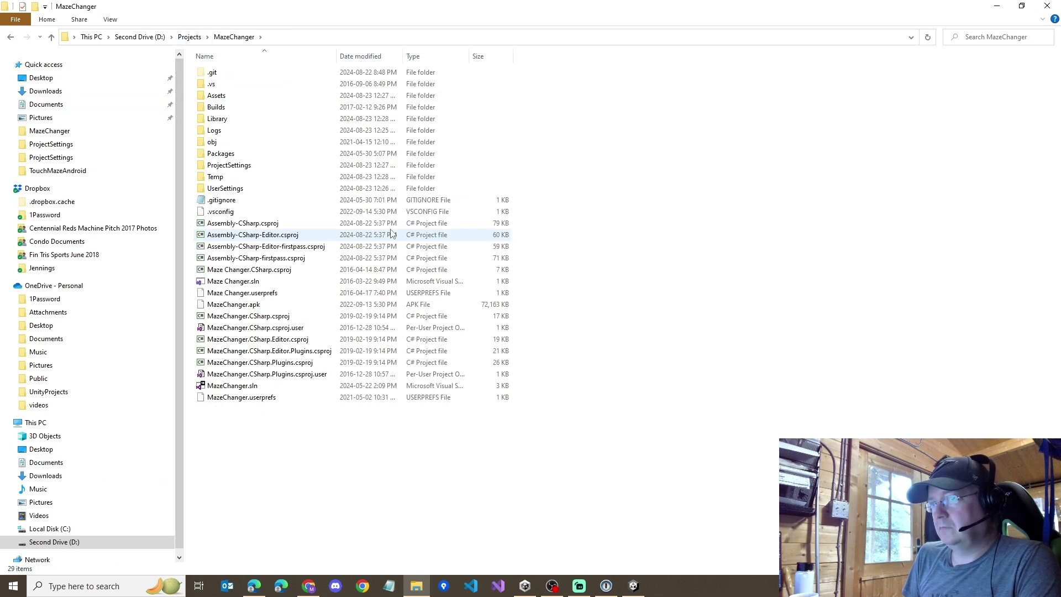
pyautogui.doubleClick(219, 170)
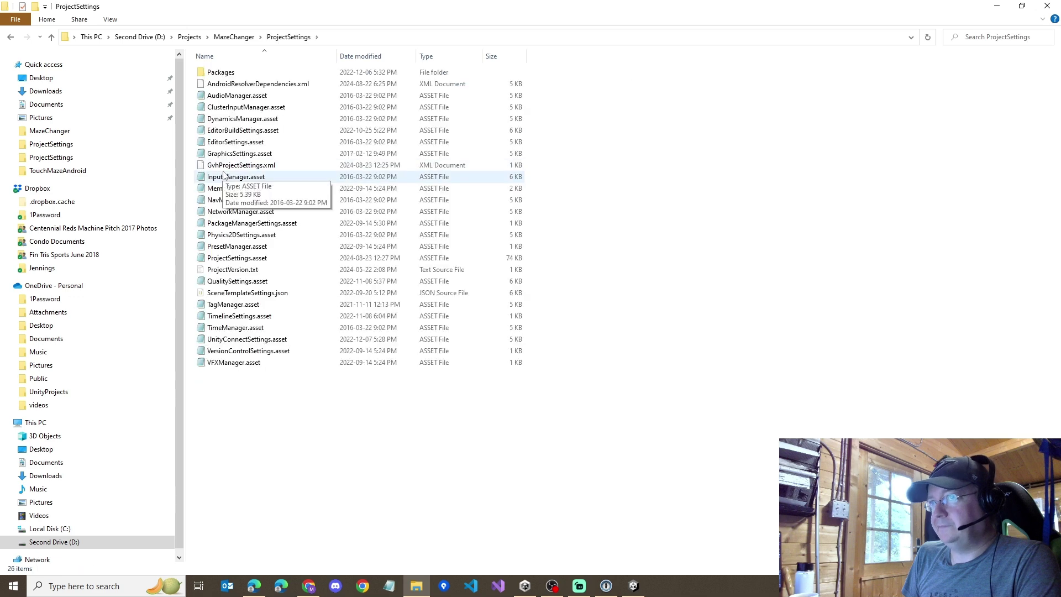
pyautogui.rightClick(298, 407)
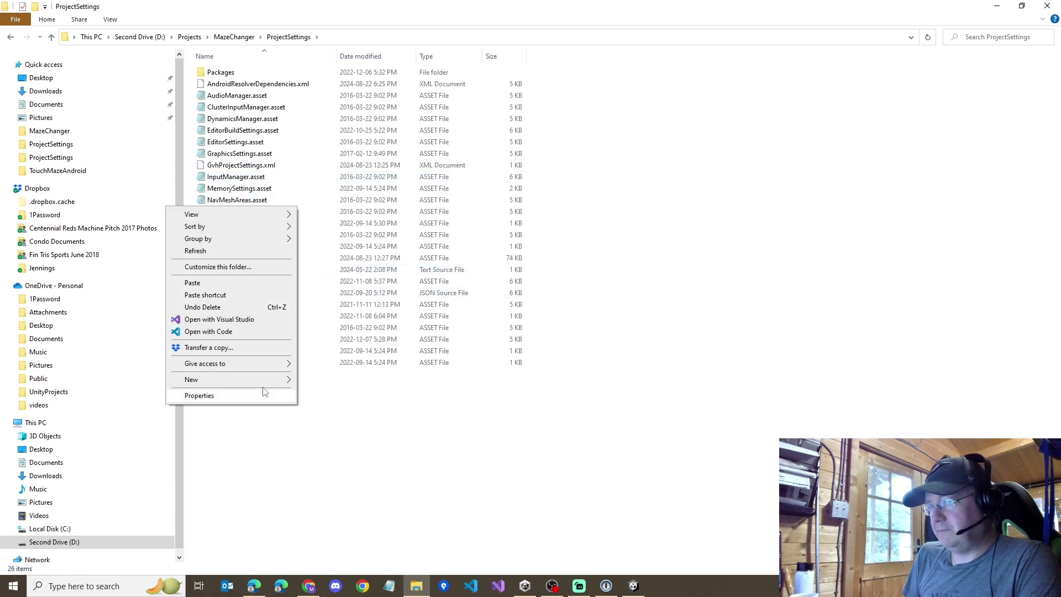
pyautogui.click(211, 284)
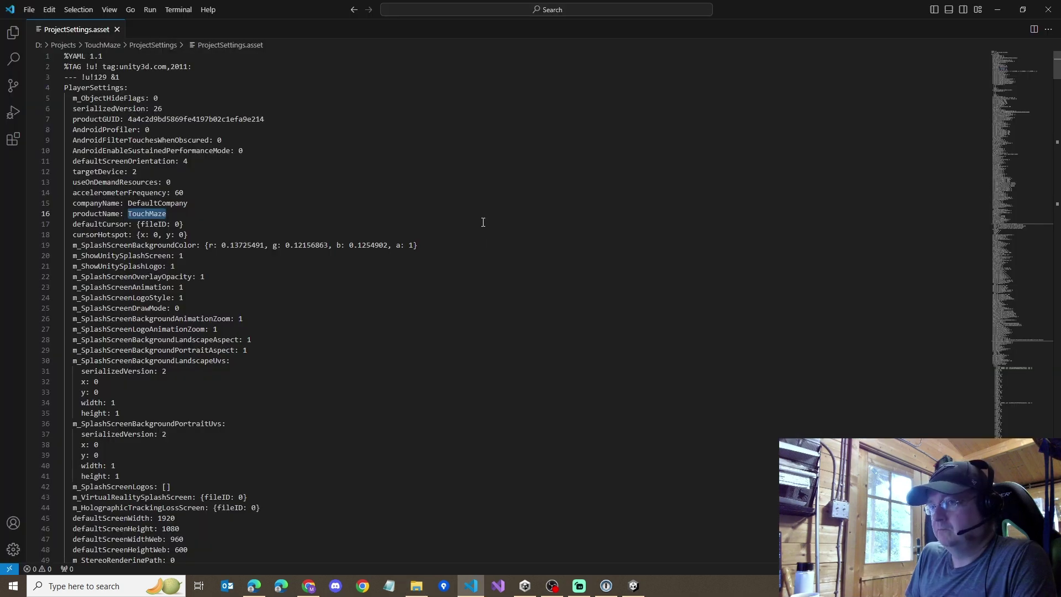
# Step: Search the copied ProjectSettings.asset in Visual Studio Code for "TouchMaze" and highlight the Android application identifier
pyautogui.click(483, 222)
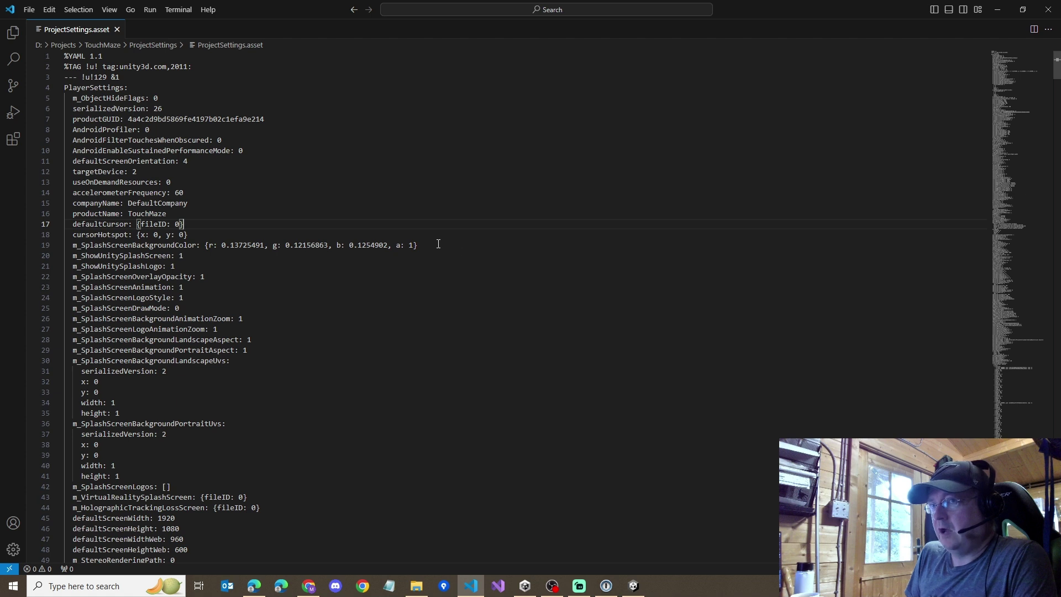
pyautogui.click(266, 169)
pyautogui.hotkey('ctrl', 'f')
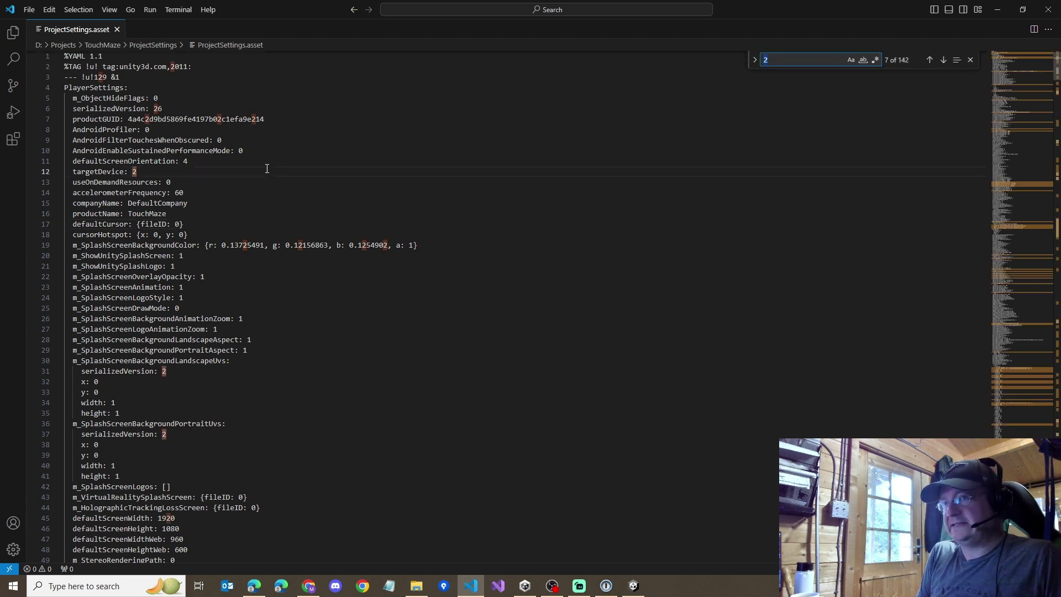
pyautogui.write('TouchMaze')
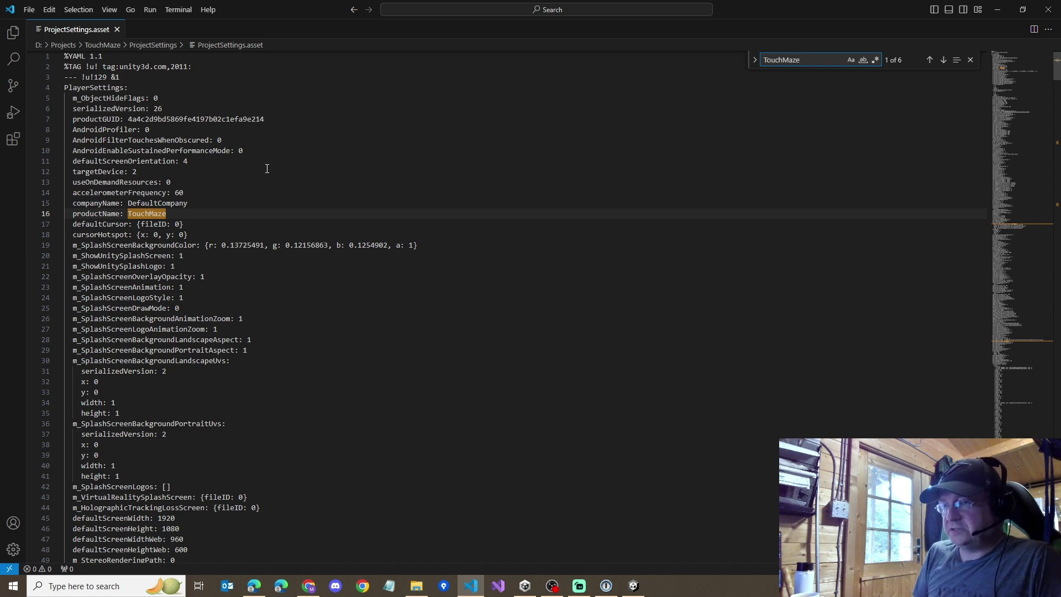
pyautogui.press('Return')
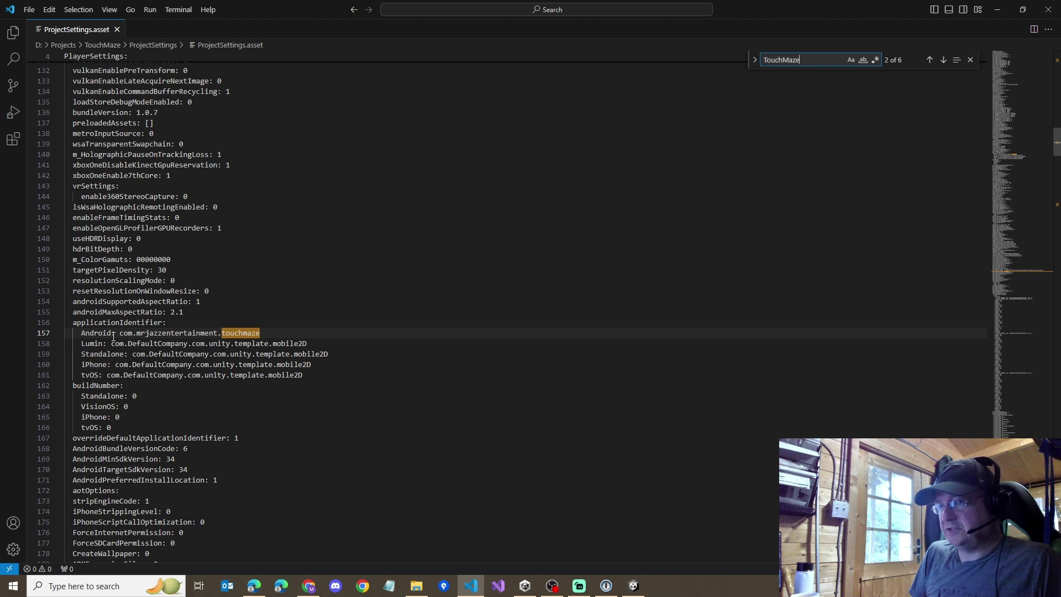
pyautogui.moveTo(120, 333); pyautogui.dragTo(274, 334)
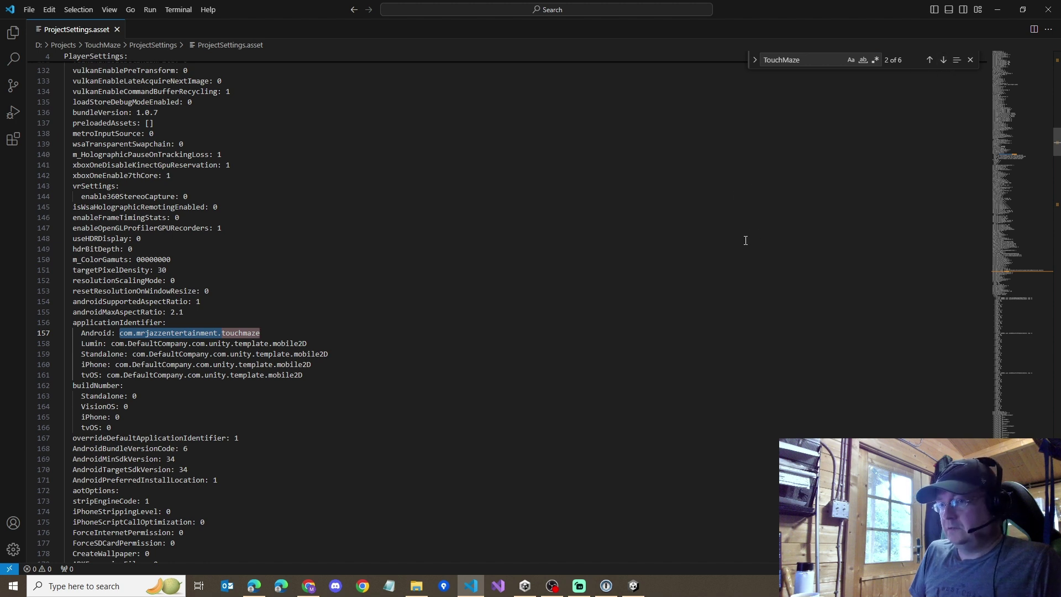
# Step: Highlight the AndroidMinSdkVersion and AndroidTargetSdkVersion lines to check the SDK versions
pyautogui.scroll(-3, 363, 360)
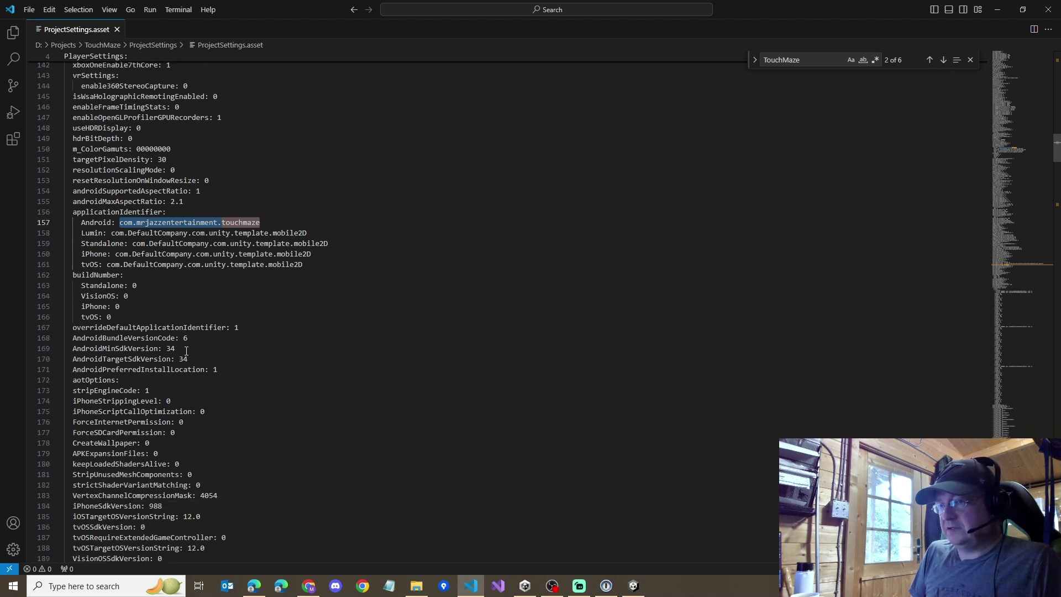
pyautogui.click(198, 358)
pyautogui.moveTo(199, 358); pyautogui.dragTo(73, 350)
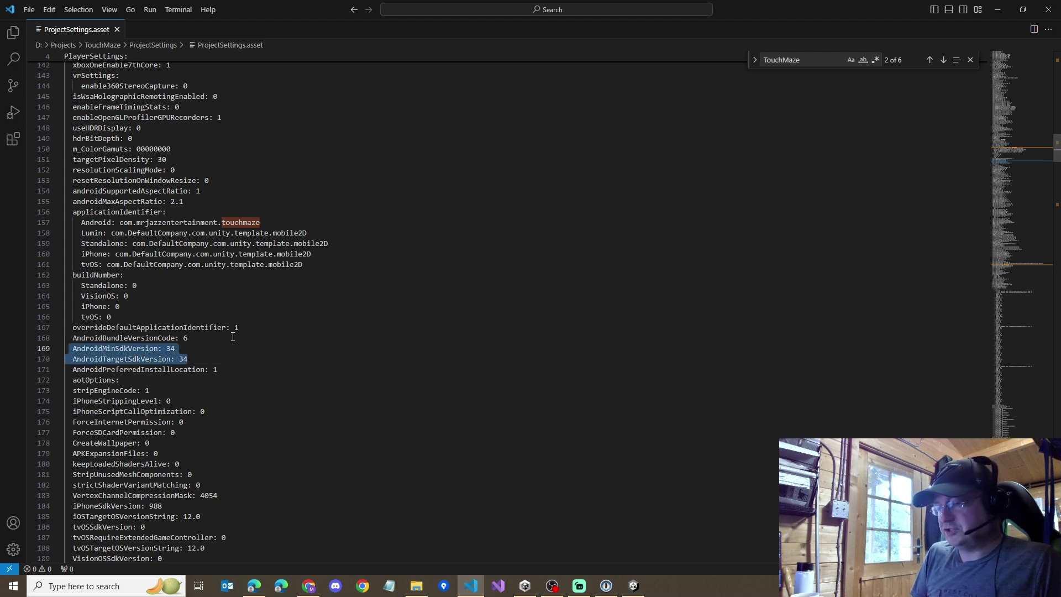
# Step: Return to Unity and review the adaptive icon section of the Android player settings
pyautogui.hotkey('alt', 'Tab')
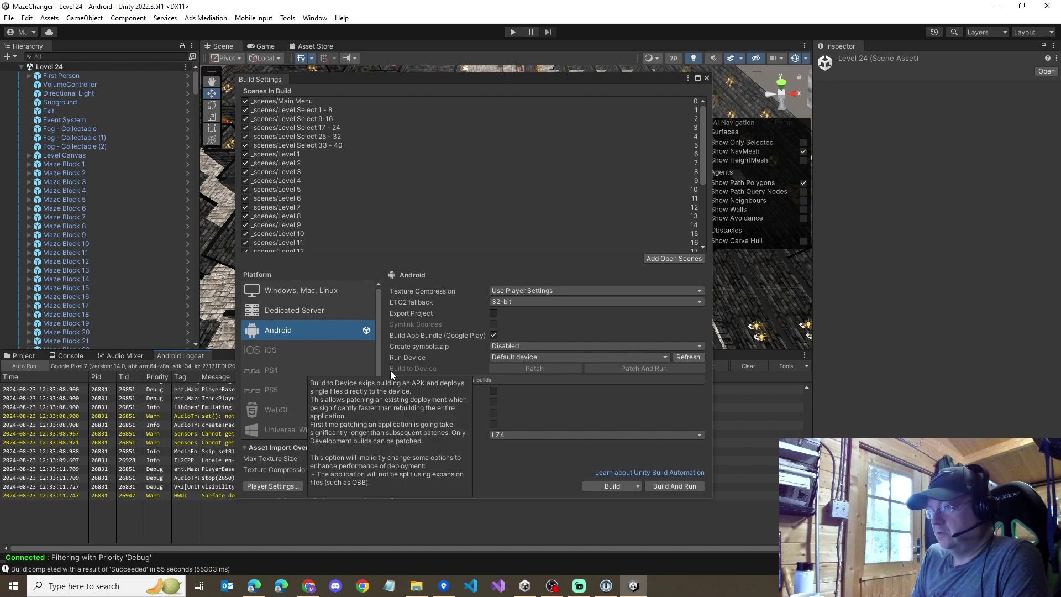
pyautogui.click(284, 486)
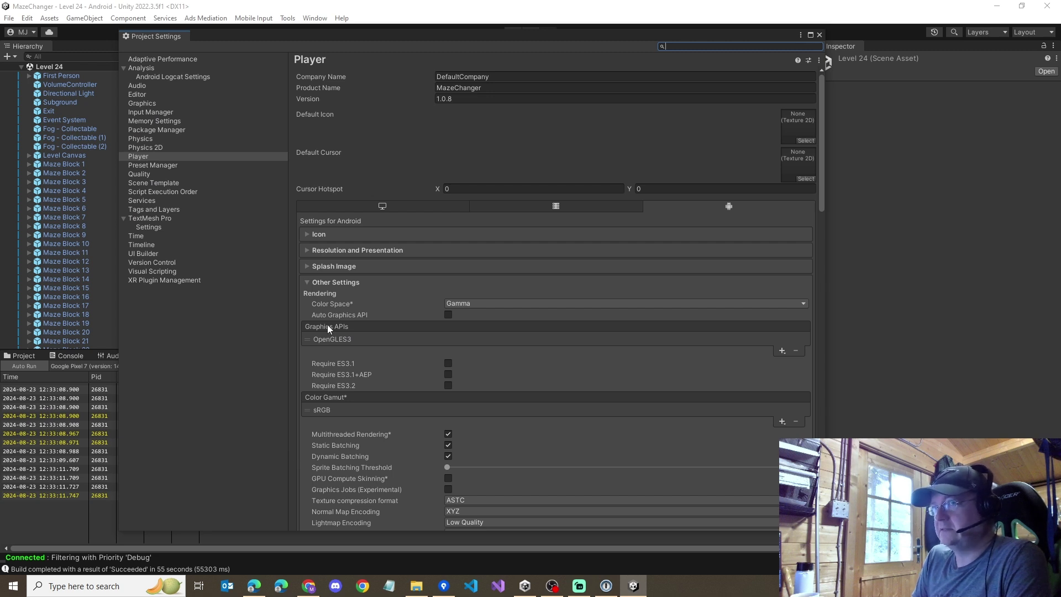
pyautogui.click(359, 235)
pyautogui.click(386, 268)
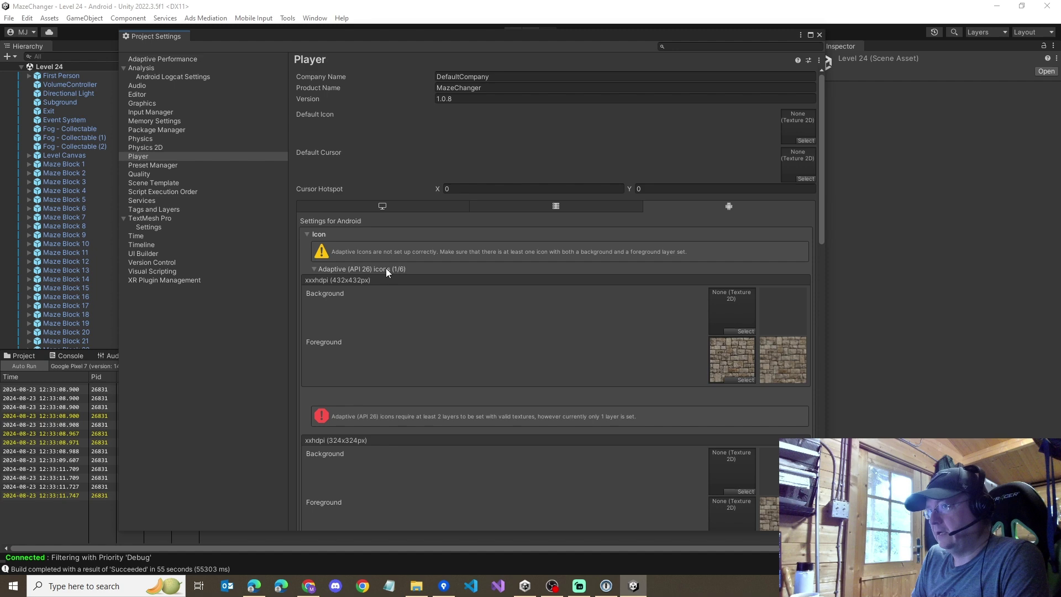
pyautogui.scroll(-2, 788, 373)
pyautogui.scroll(2, 788, 373)
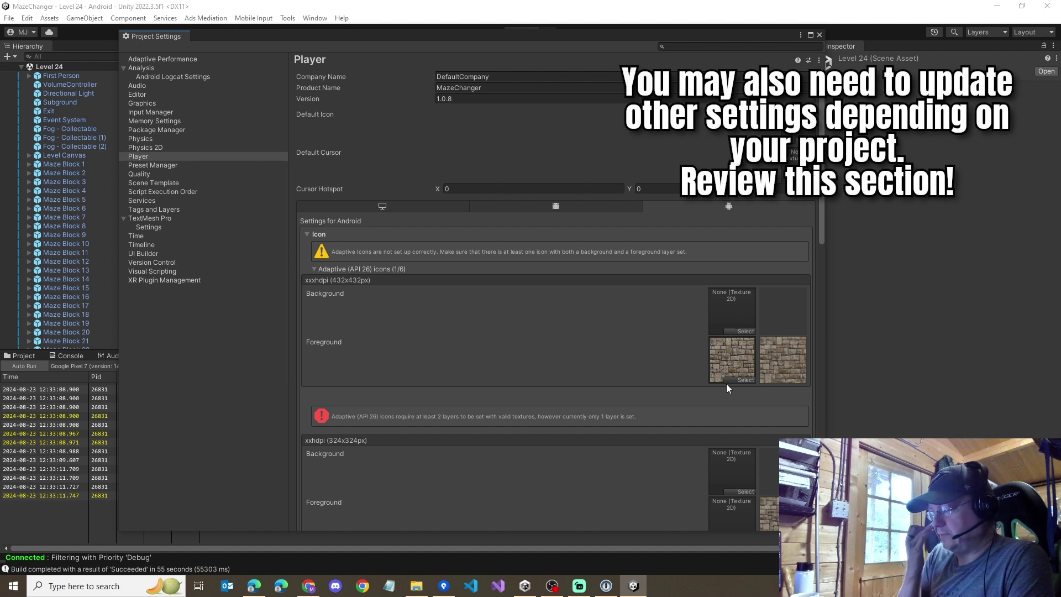
pyautogui.scroll(-3, 726, 383)
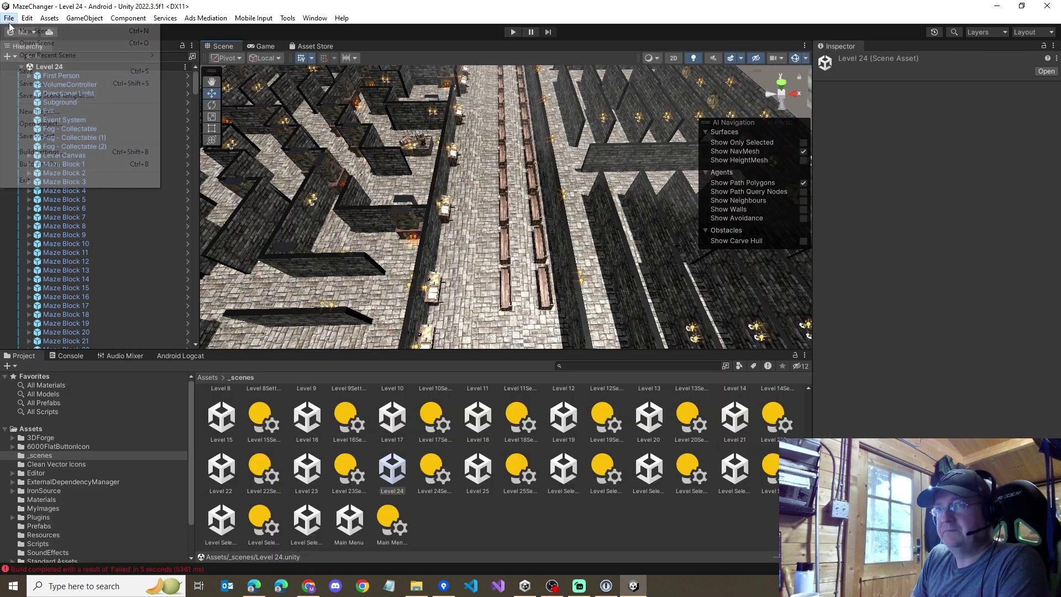
# Step: Build and run the Android project from the build settings, replacing the existing MazeChanger.aab
pyautogui.click(9, 18)
pyautogui.click(56, 152)
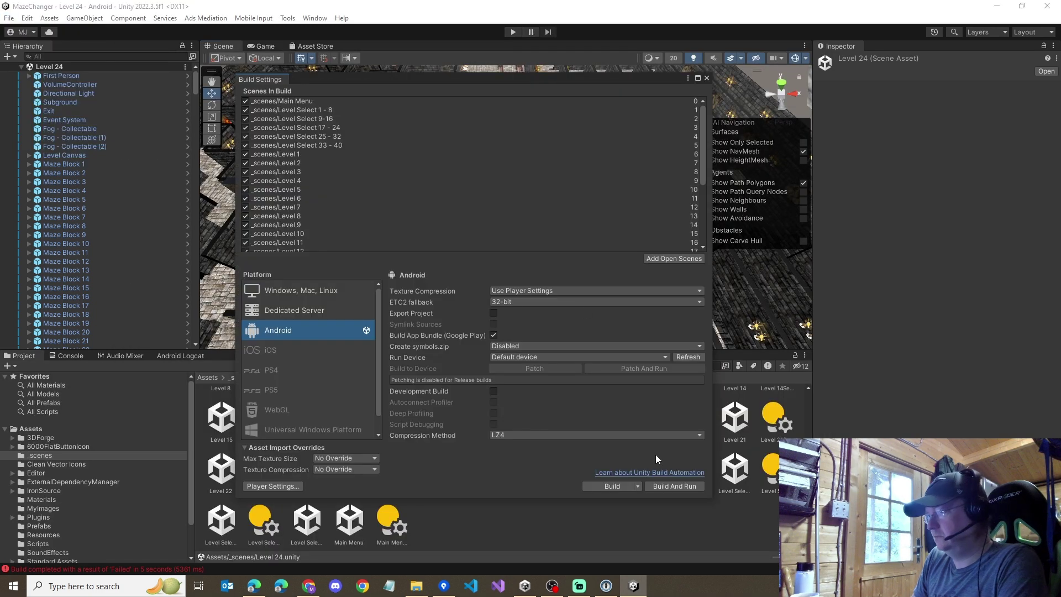
pyautogui.click(675, 487)
pyautogui.click(437, 304)
pyautogui.click(560, 294)
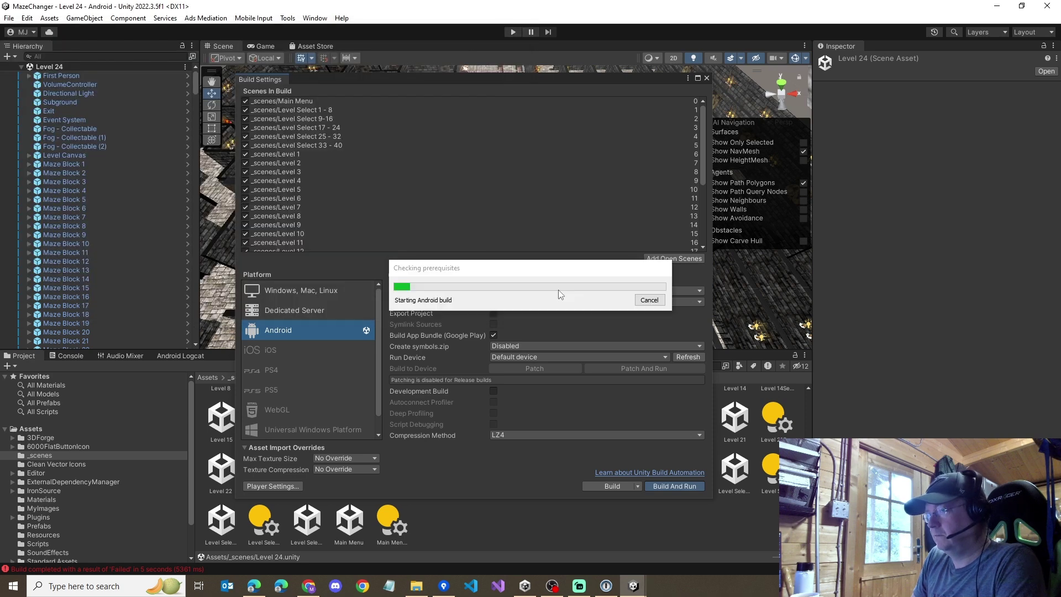